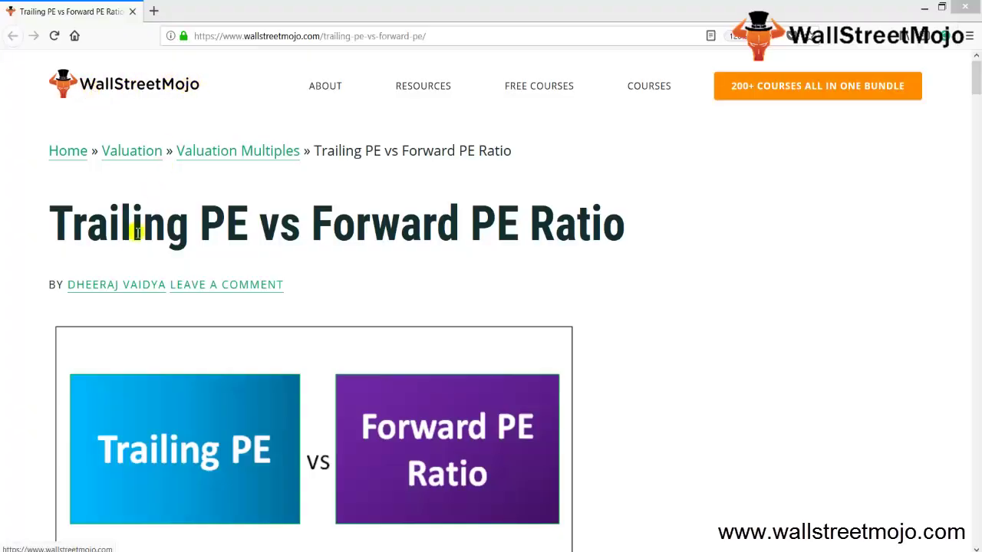
left_click(55, 226)
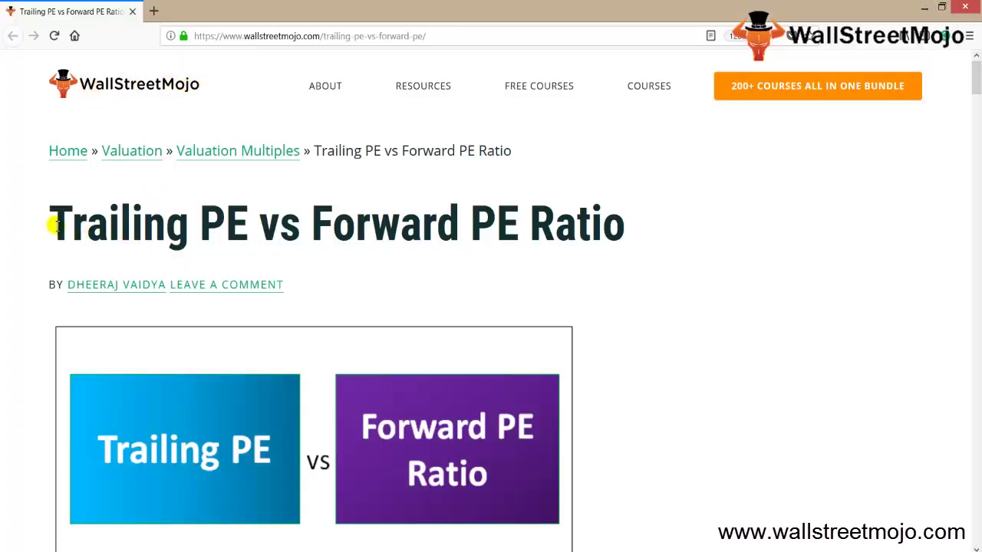
left_click_drag(56, 225, 580, 228)
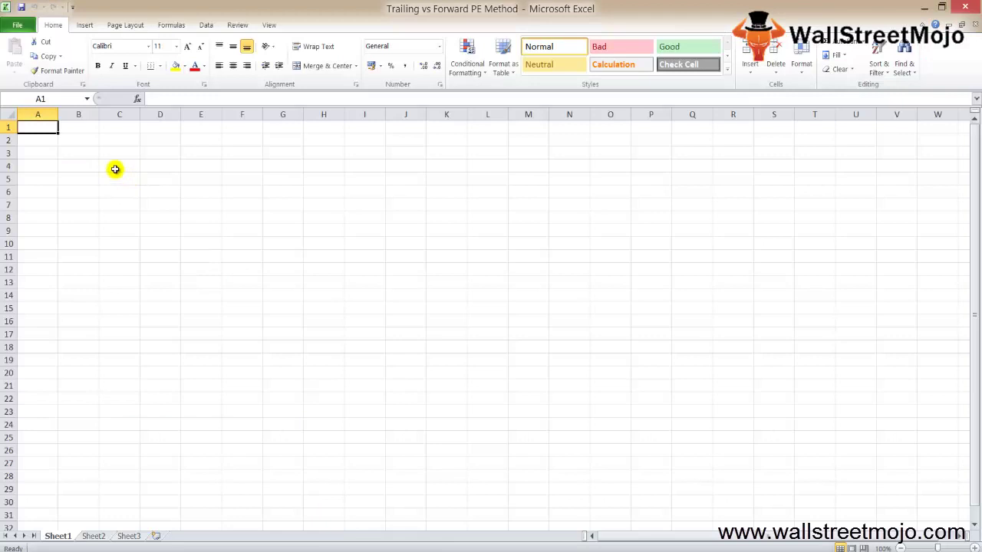
Enter the heading "Trailing PE" in cell B2 and number it 1 in A2
key("Right")
key("Down")
type("Trailing")
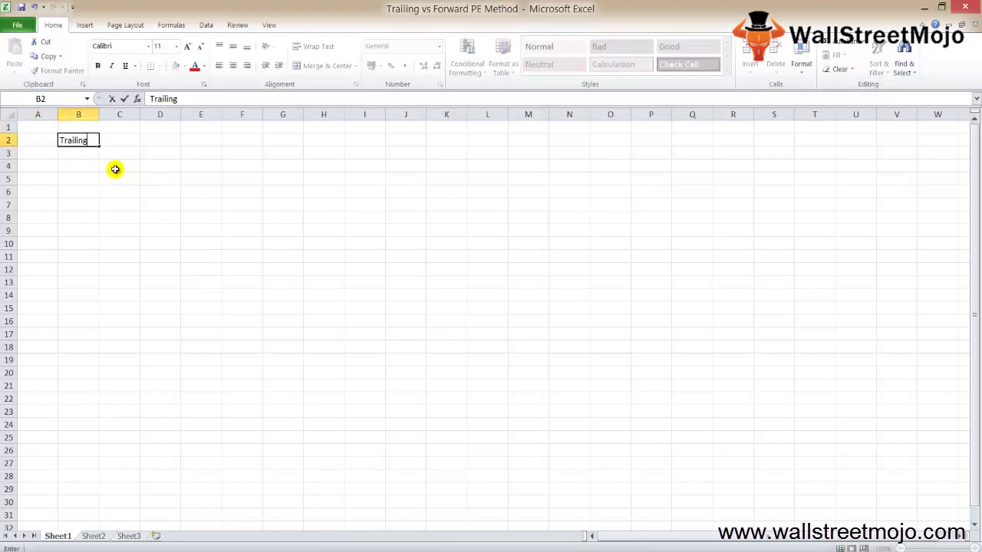
type(" PE")
key("Return")
key("Up")
key("Left")
type("1")
key("Return")
Enter "Historical EPS" in cell C2 beside the Trailing PE heading
key("Right")
key("Up")
key("Right")
type("Histor")
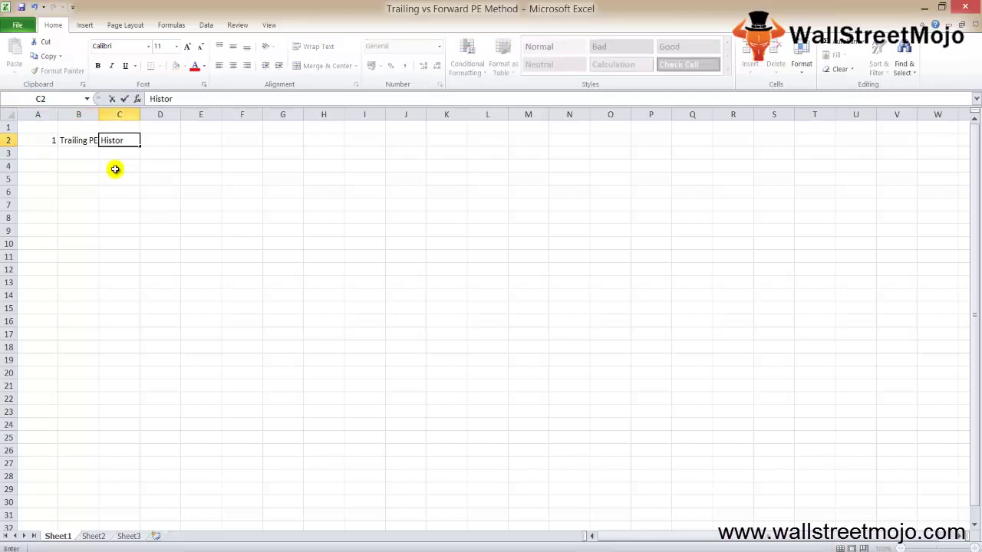
type("ical")
key("Return")
key("Up")
key("F2")
type("EPS")
key("Return")
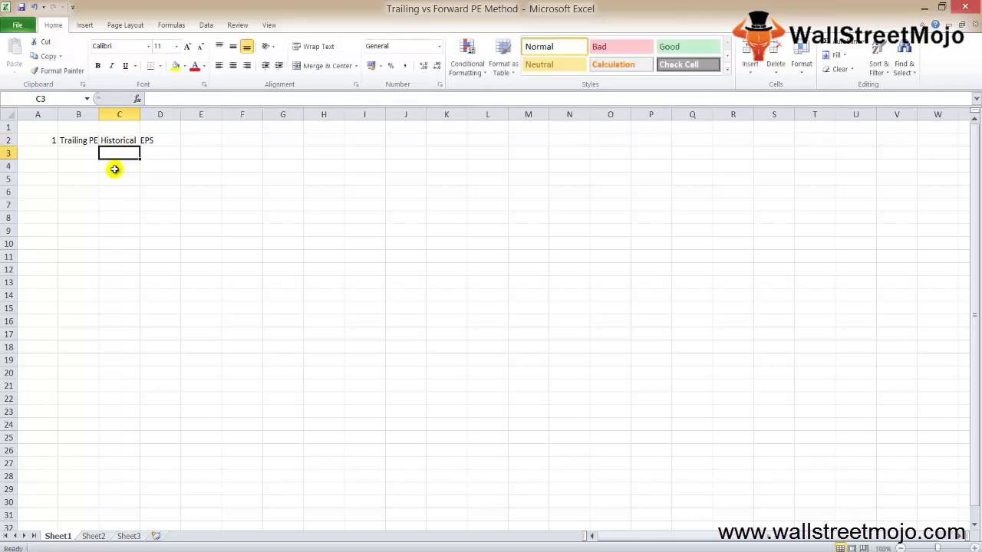
Copy the Trailing PE heading to cell B4 and extend it to read "Trailing PE ratio ="
key("Down")
key("Left")
key("Left")
key("Right")
key("Up")
key("Down")
key("Up")
key("Up")
key("ctrl+c")
key("Down")
key("Down")
key("ctrl+v")
key("F2")
type("ration")
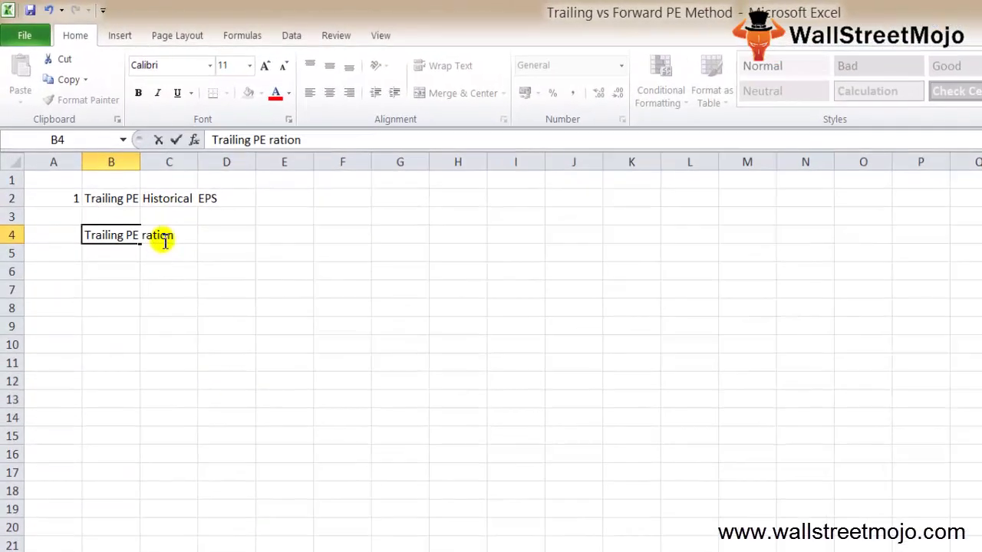
key("BackSpace")
type("=")
key("Return")
key("Up")
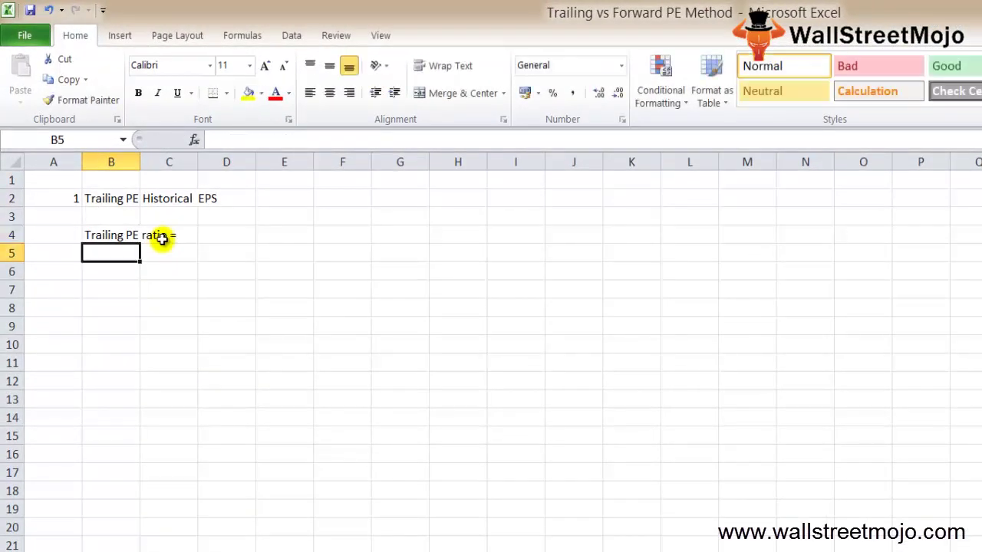
Autofit the width of column B to the "Trailing PE ratio =" label
key("Right")
key("Left")
key("alt+h")
key("o")
key("i")
Write the ratio's definition with "Price per share" in C4 and "EPS over the previous 12 months" in C5
key("Right")
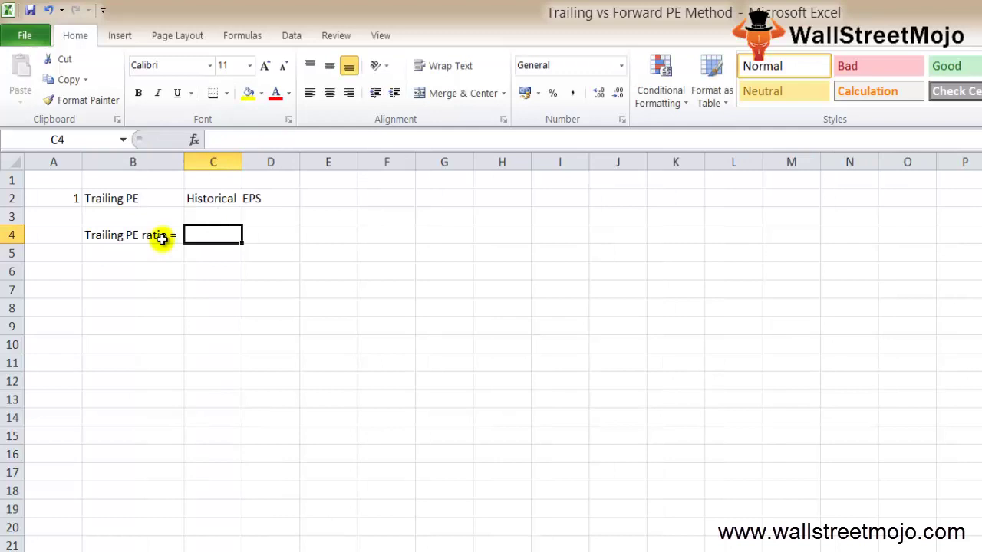
type("Price per share")
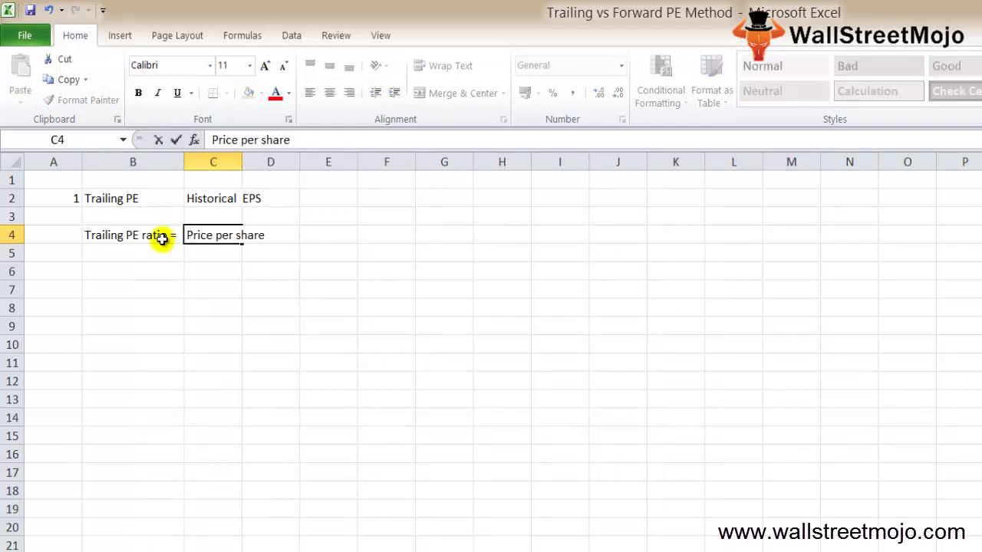
key("Return")
type("EPS")
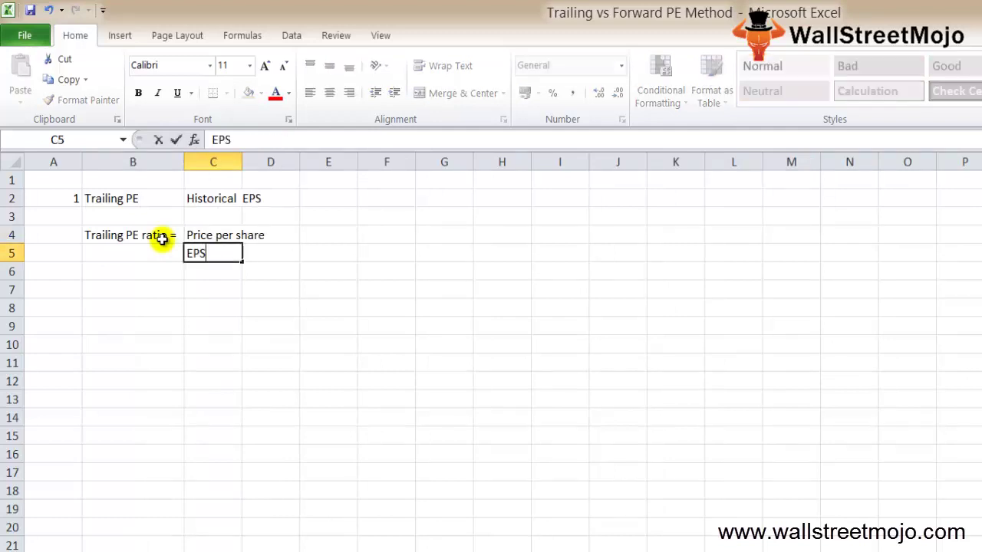
type(" over the previous 12 months")
key("Return")
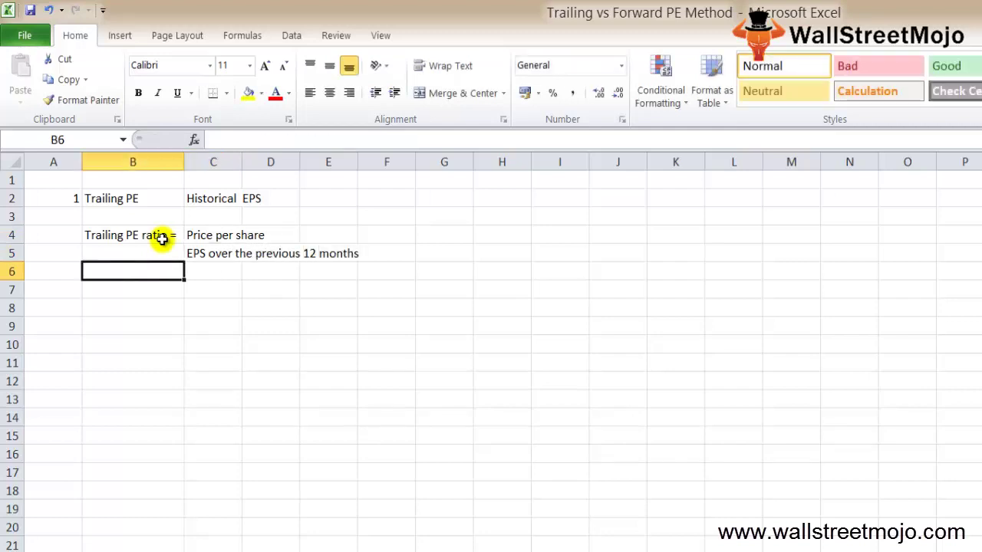
Enter the company name "Amazon" in cell B8 below the ratio definition
key("Down")
key("Down")
key("Down")
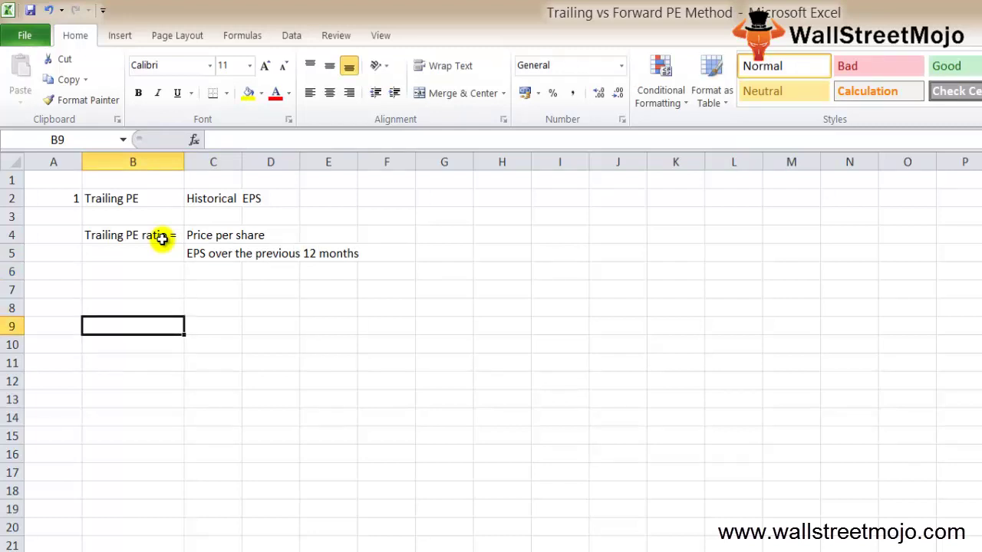
key("Down")
key("Down")
key("Down")
key("Down")
key("Down")
key("Right")
key("Up")
key("Up")
key("Up")
key("Up")
key("Up")
key("Up")
key("Left")
type("Amozon")
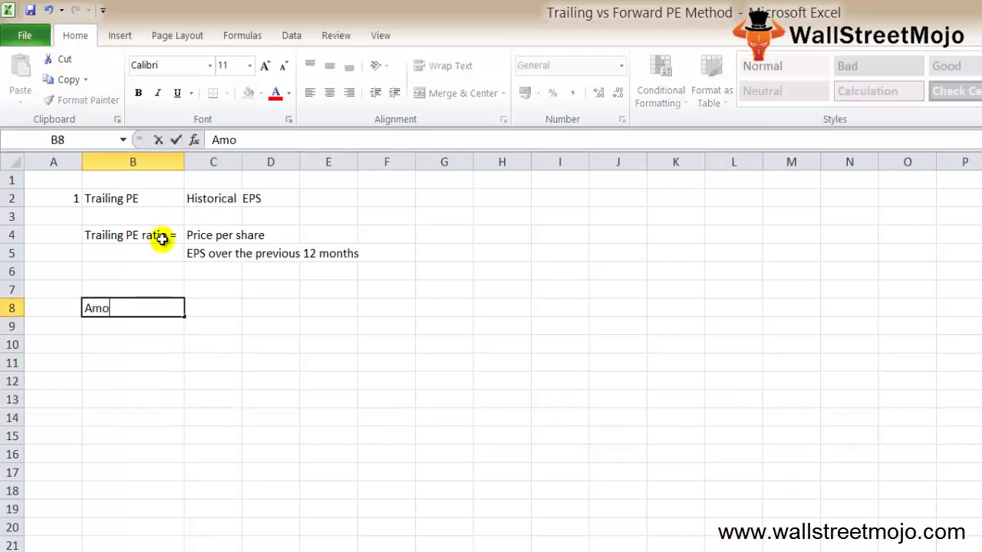
key("Return")
key("Up")
key("F2")
key("Left")
key("Left")
key("Left")
key("BackSpace")
type("a")
key("Return")
Fill row 9 with the label "Po" in B9, the price 1586.51 in C9 and "20th March 2018" in D9
type("Po")
key("Tab")
type("1586.51")
key("Return")
key("Up")
key("Right")
type("20th Mat")
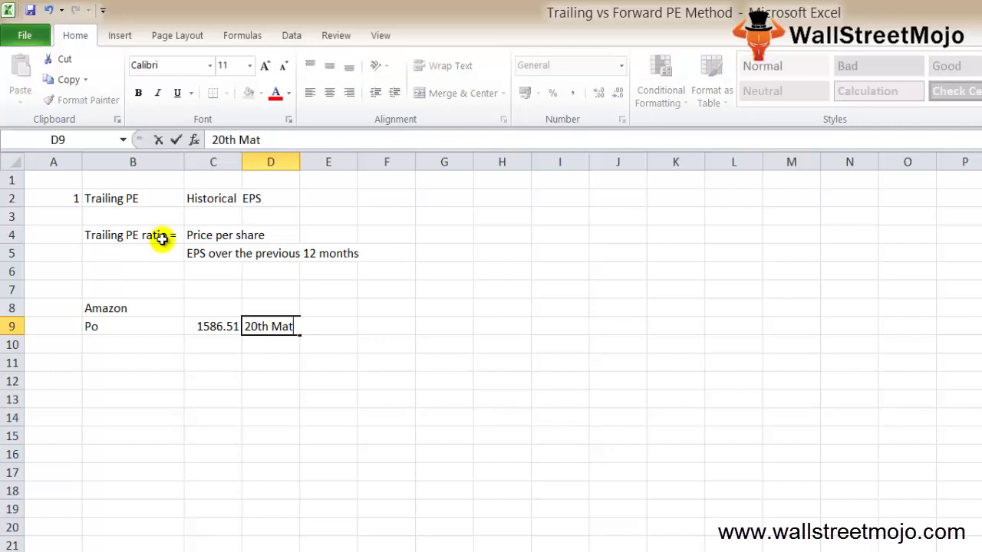
key("BackSpace")
type("ch 2018")
key("Return")
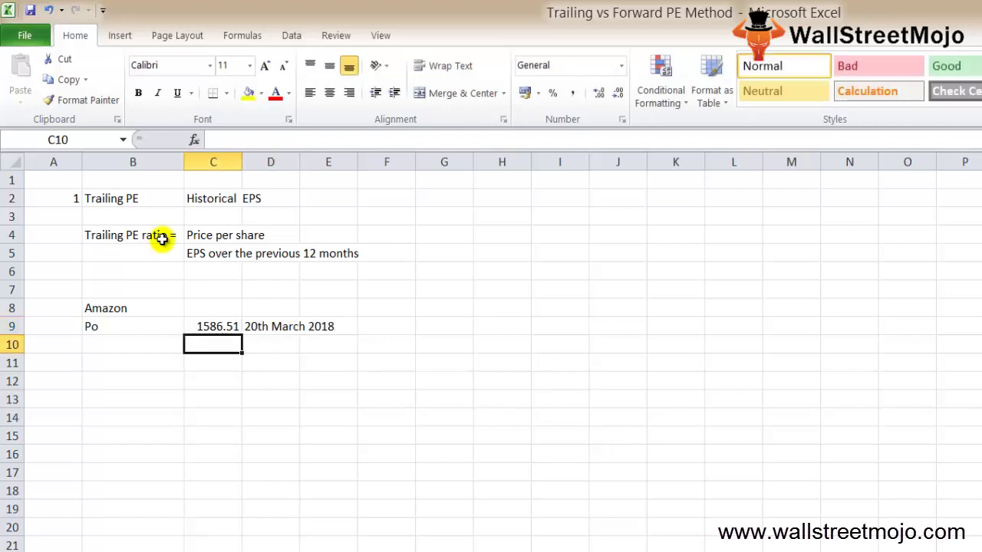
Label cell B10 "EPS (TTM)" and enter 4.576 in C10
key("Left")
key("Left")
key("Down")
key("Up")
key("Right")
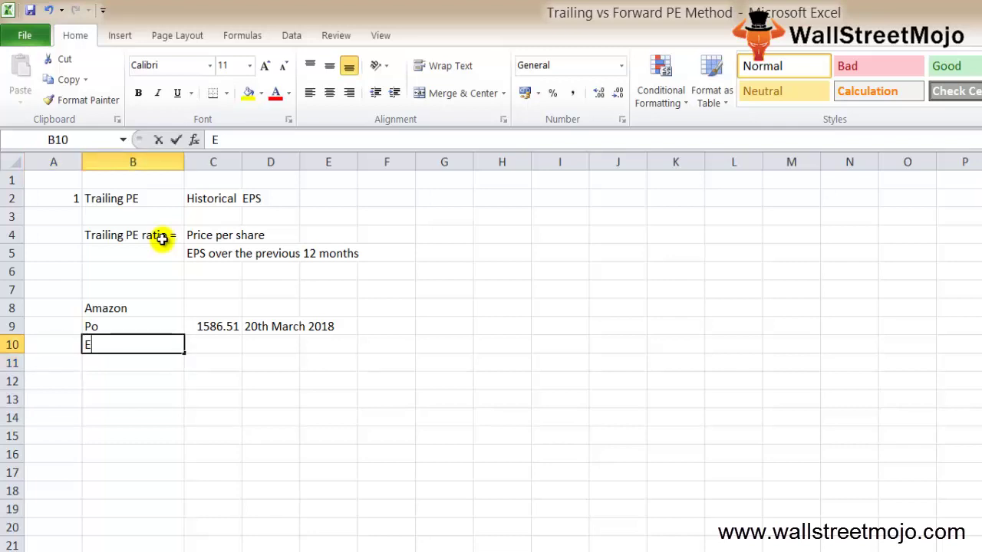
type("EPS (TTM")
key("Return")
key("Up")
key("Right")
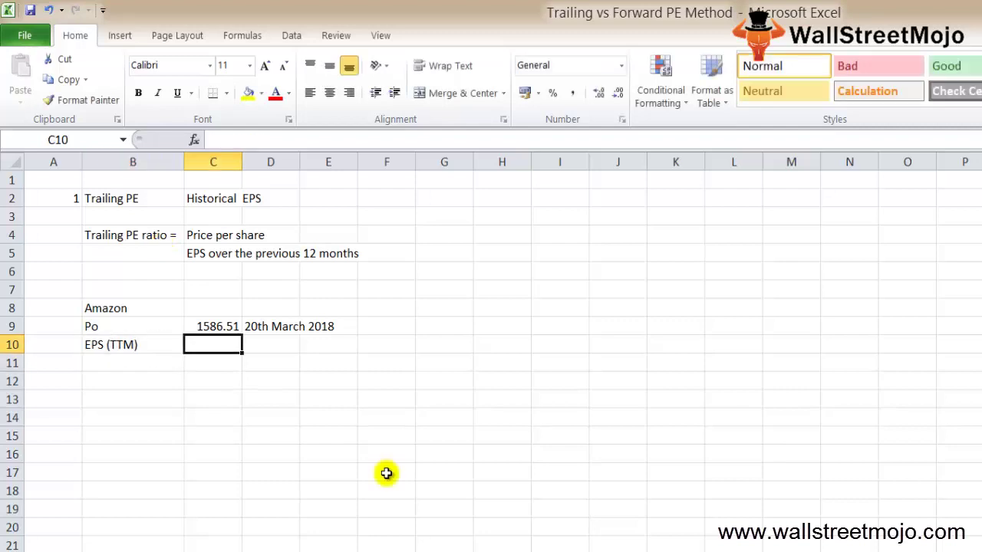
type("4.576")
key("Return")
Label cell B12 "Trailing PE", leaving row 11 blank
key("Left")
key("Down")
type("Trailin")
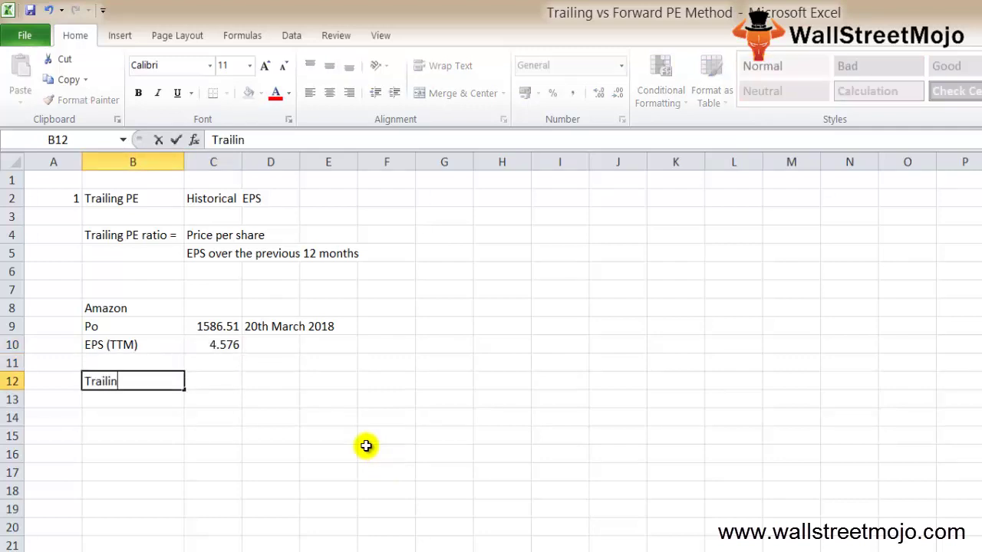
key("BackSpace")
key("BackSpace")
type("ing Pe")
Calculate the trailing PE in cell C12 with the formula =C9/C10
key("Up")
key("Right")
key("Down")
type("=")
key("Up")
key("Up")
key("Up")
type("/")
key("Up")
key("Up")
key("ctrl+Return")
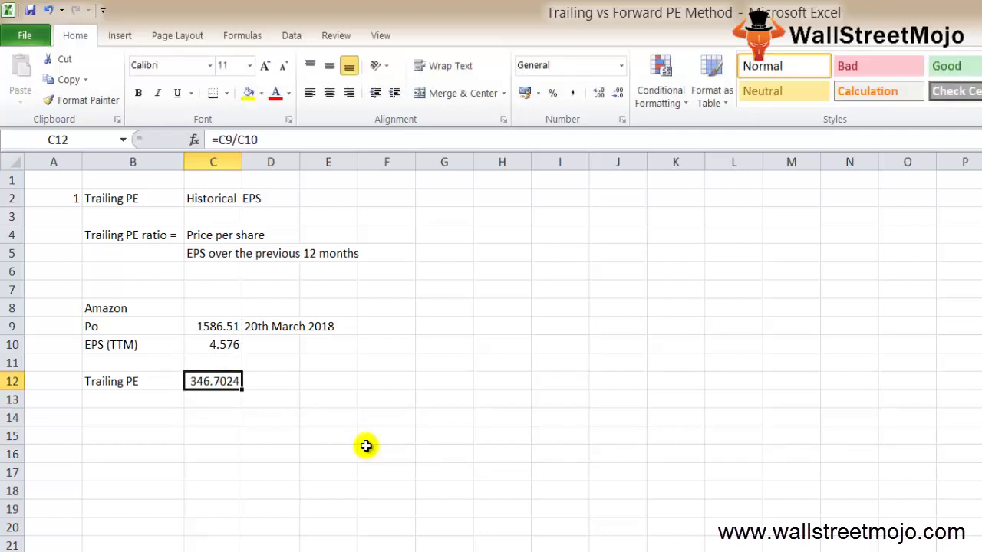
Start the second section in row 16 with number 2 in A16 and "Forward PE ratio" in B16
key("Down")
key("Down")
key("Down")
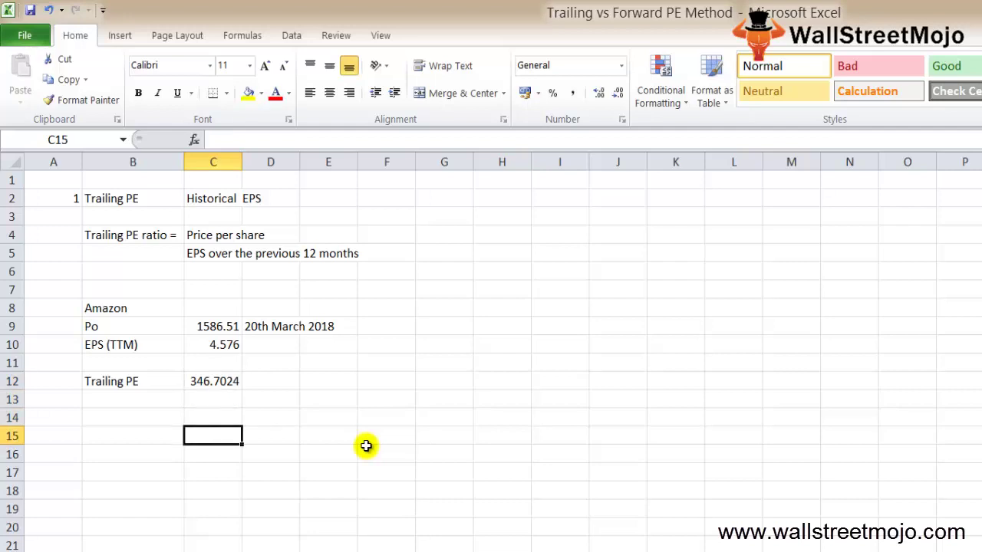
key("Left")
key("Left")
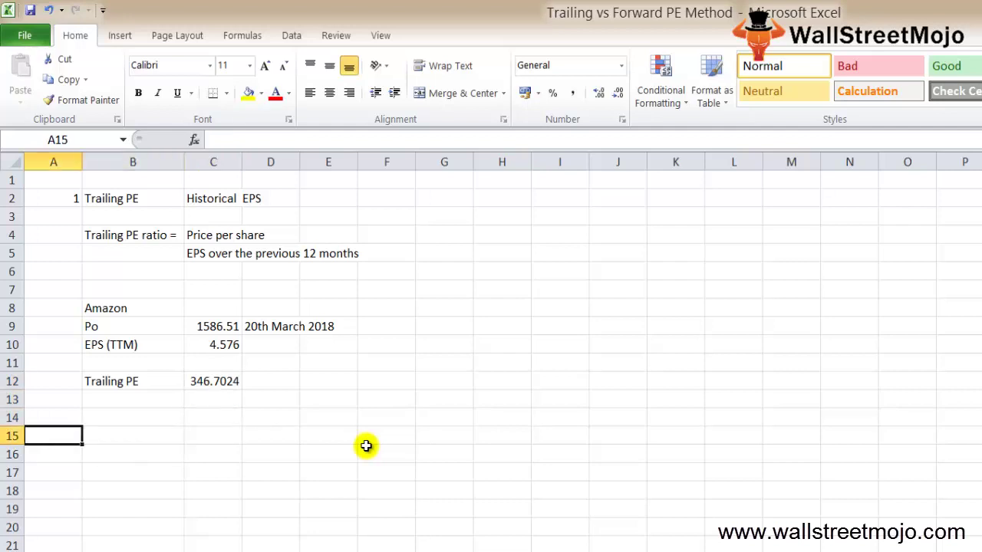
key("Down")
type("2")
key("Right")
type("f")
key("BackSpace")
type("Forwa")
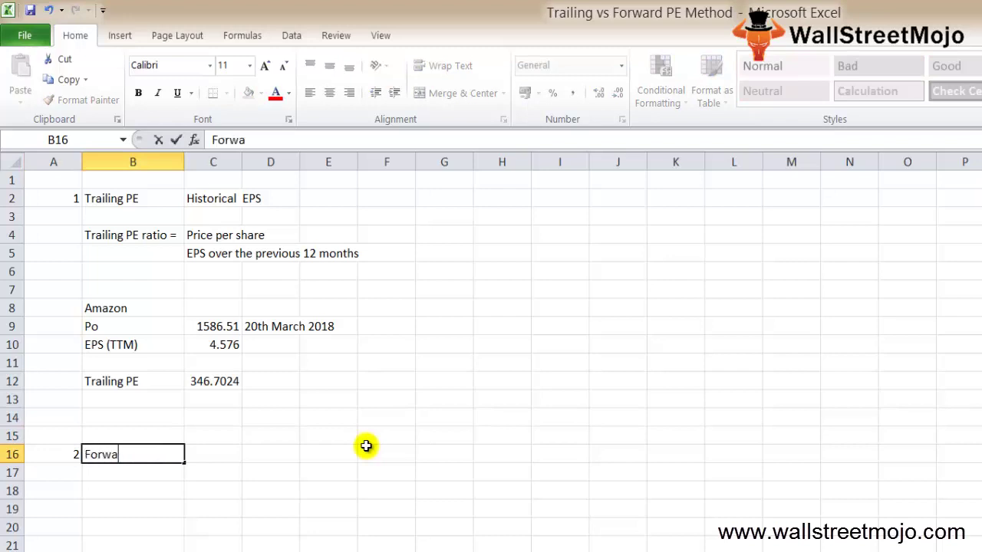
type("rd PE ratio")
key("Return")
Write the forward ratio's definition with "Price per share" in C16 and "Forcasef EPS" in C17
key("Right")
key("Up")
type("Price per share")
key("Return")
type("Fora")
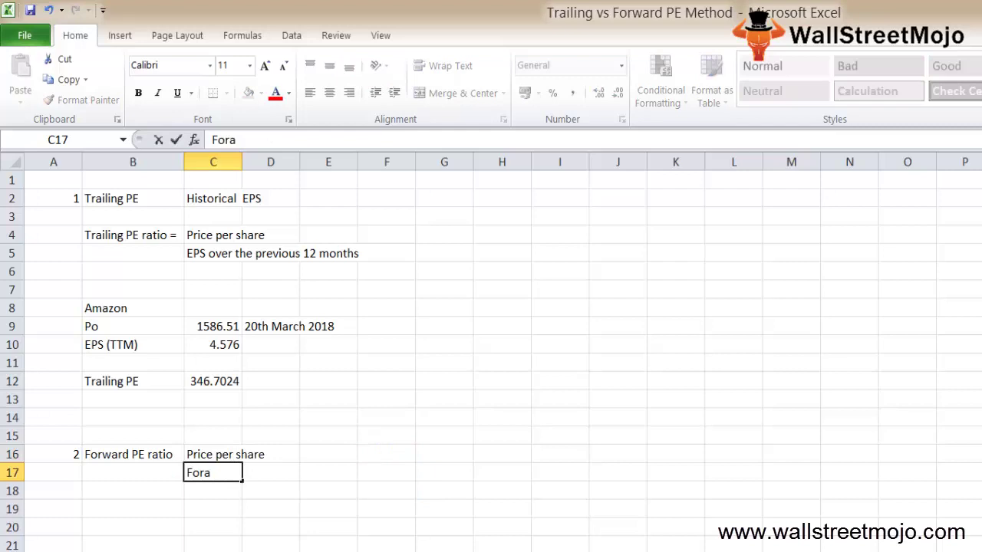
key("BackSpace")
key("BackSpace")
key("BackSpace")
key("BackSpace")
type("Forcasef EPS")
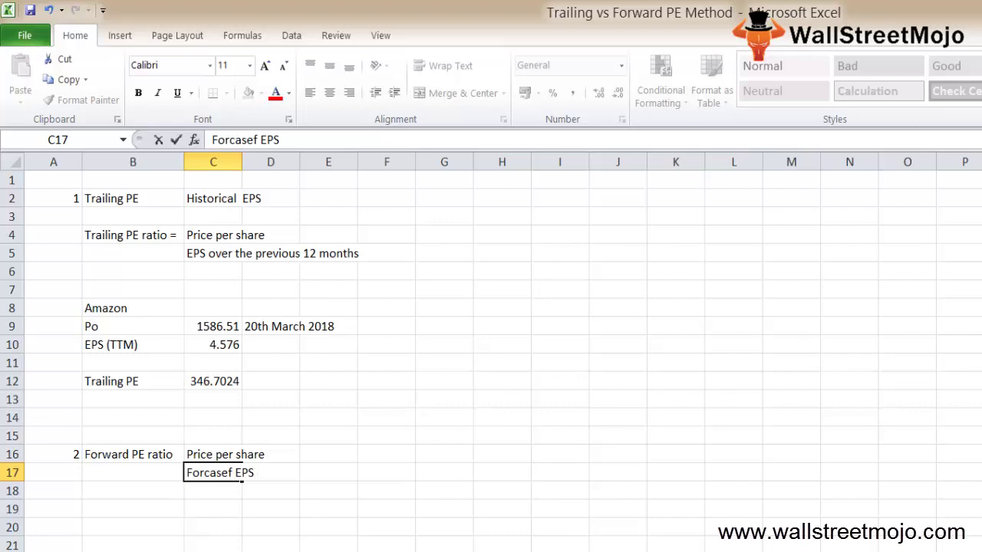
key("Down")
Enter the share price 1586.51 in cell C21 for the forward PE example
key("Down")
key("Down")
key("Up")
key("Down")
key("Down")
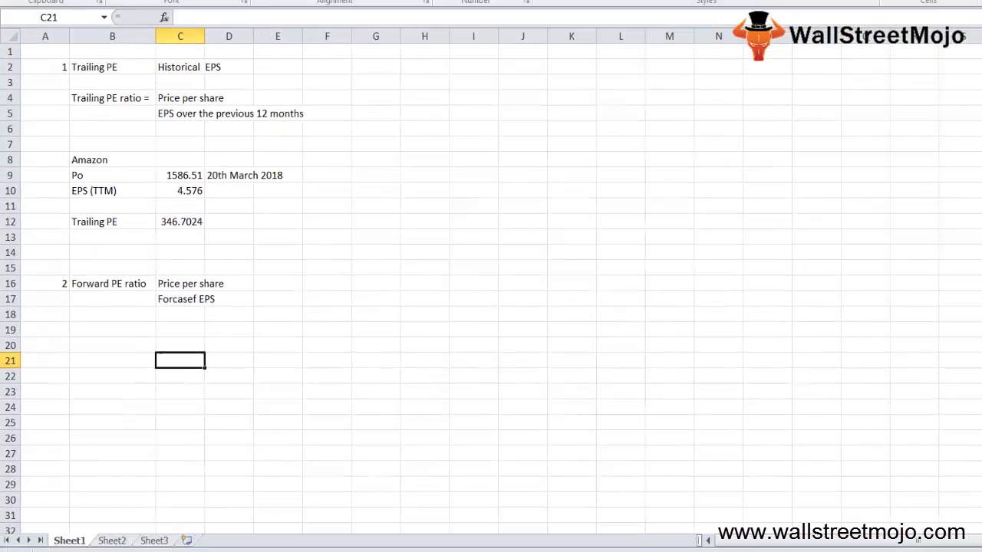
type("1586.51")
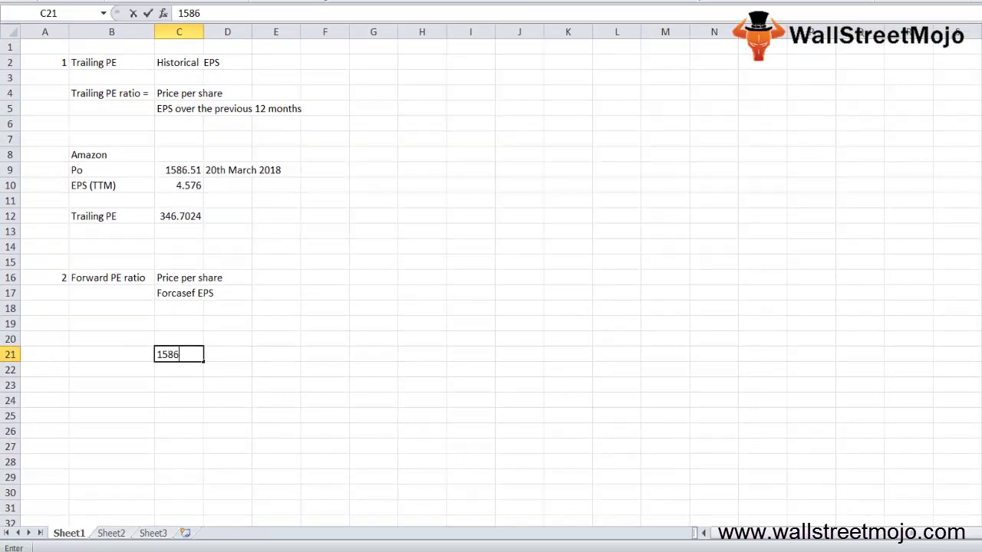
key("Return")
Enter the heading "EPS" in C24 with the periods Dec-18 in C25 and Dec-19 in C26
key("Down")
key("Down")
type("EPS")
key("Return")
type("Dec")
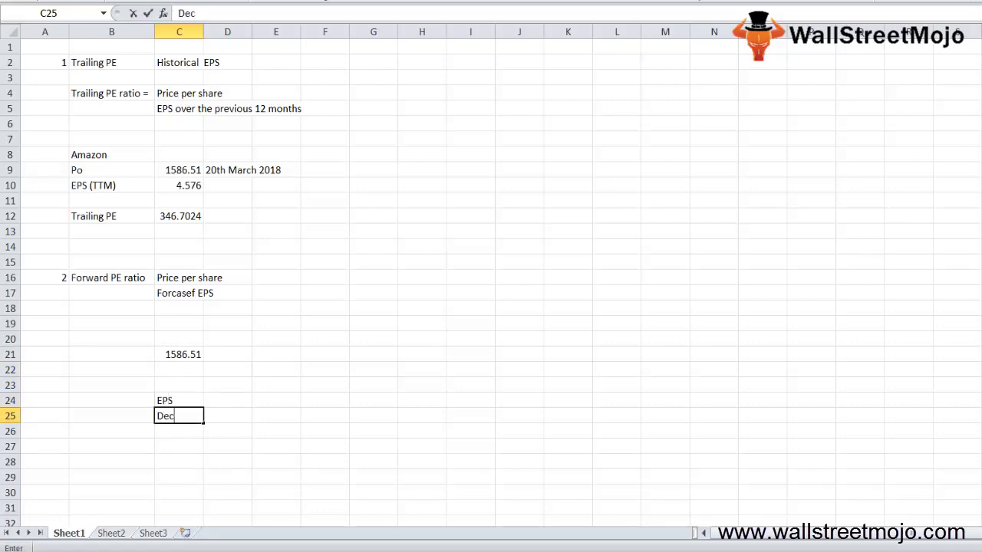
type("-18")
key("Return")
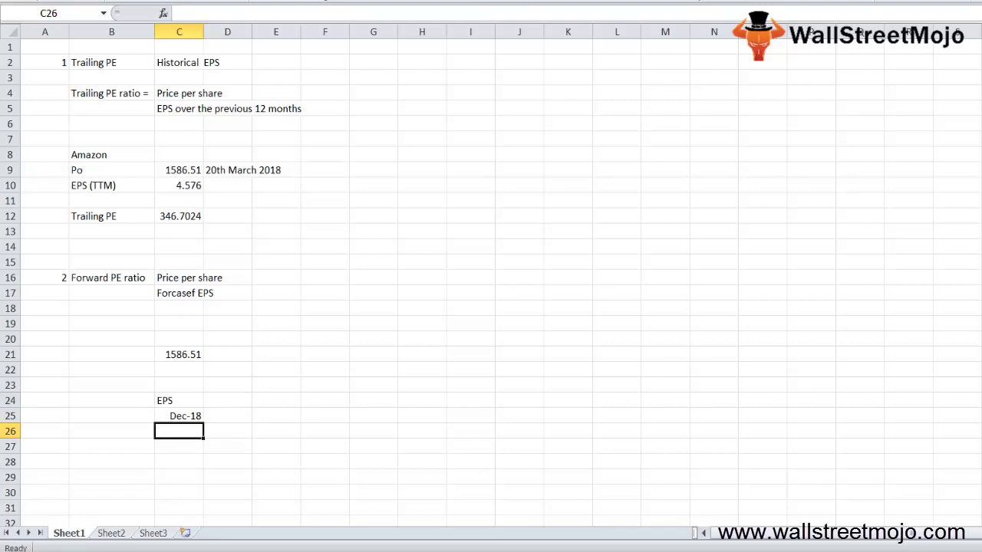
type("Dec -19")
key("Return")
Enter the EPS values 8.31 for Dec-18 in D25 and 15.39 for Dec-19 in D26
key("Up")
key("Right")
key("Up")
type("8.31")
key("Return")
type("15.39")
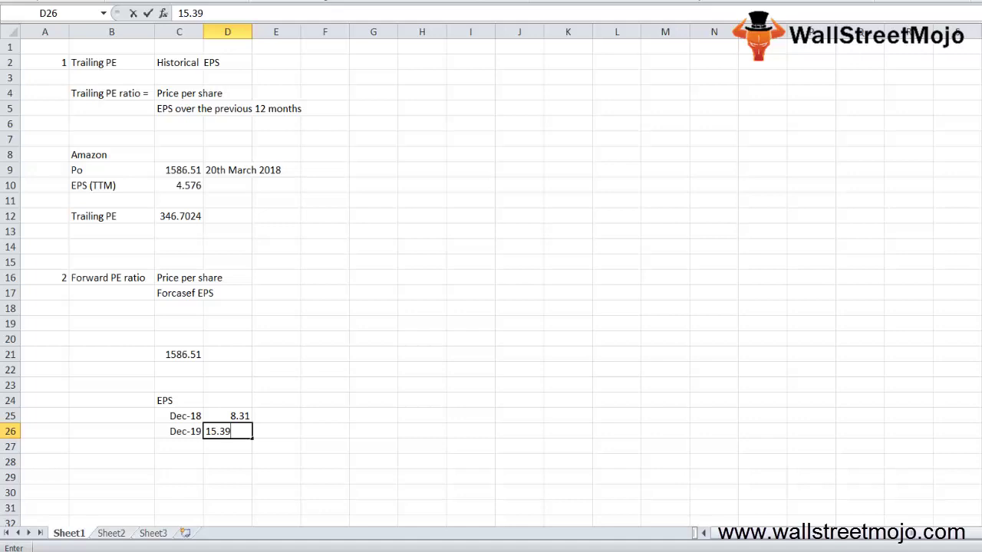
key("Return")
Calculate the Dec-18 forward PE in E25 with the formula =C21/D25
key("Down")
key("Left")
key("Up")
key("Up")
key("Up")
key("Right")
key("Right")
type("=")
key("Up")
key("Up")
key("Up")
key("Up")
key("Left")
key("Left")
type("/")
key("Left")
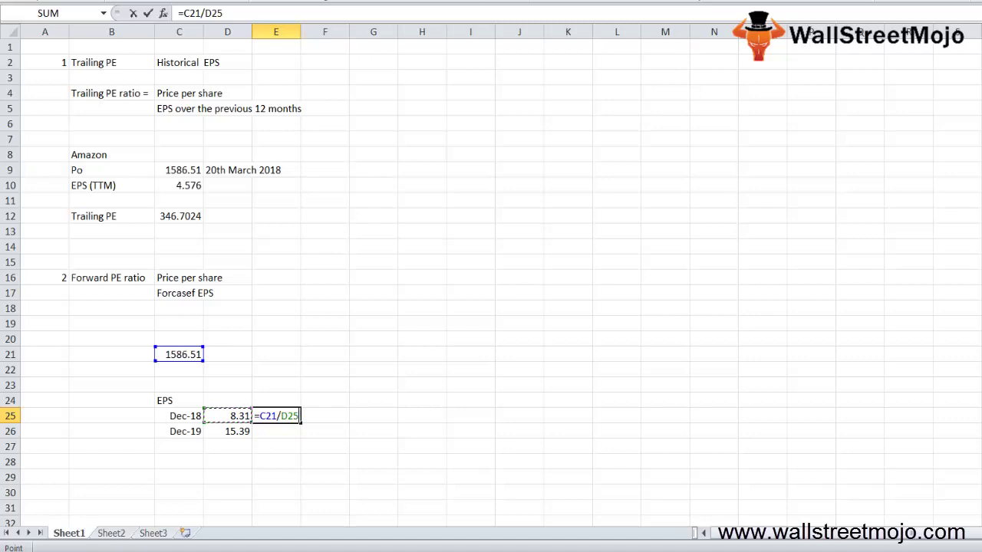
key("Return")
Calculate the Dec-19 forward PE in E26 by dividing the share price in C21 by the EPS in D26
type("=")
key("Up")
key("Up")
key("Up")
key("Up")
key("Up")
key("Left")
key("Left")
type("/")
key("Left")
key("Return")
key("Up")
key("Down")
On Sheet2, enter the comparison headings "Trailing PE" in C2 and "Forward PE" in D2
key("ctrl+Page_Down")
key("Right")
key("Down")
key("Down")
key("Right")
key("Up")
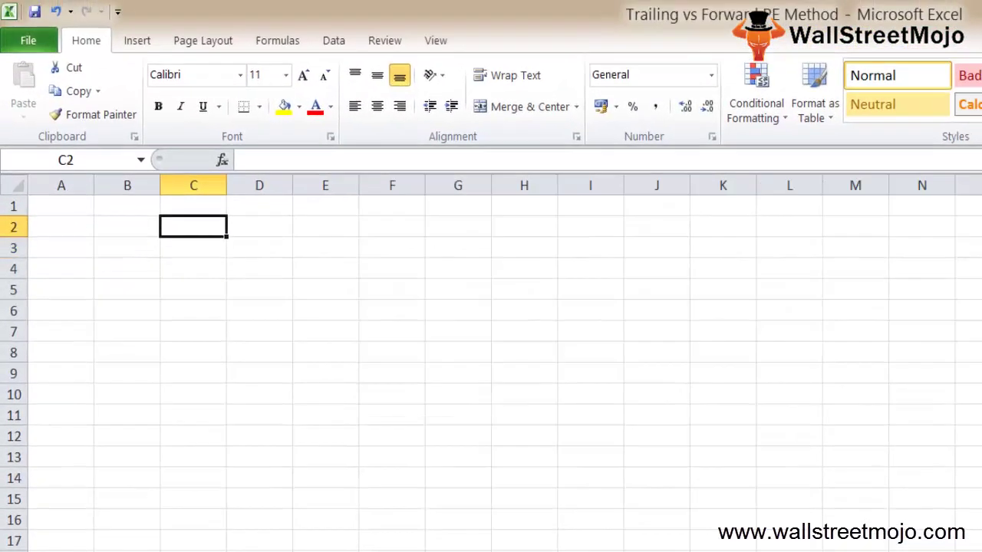
type("Trailing PE")
key("Tab")
type("Forward ")
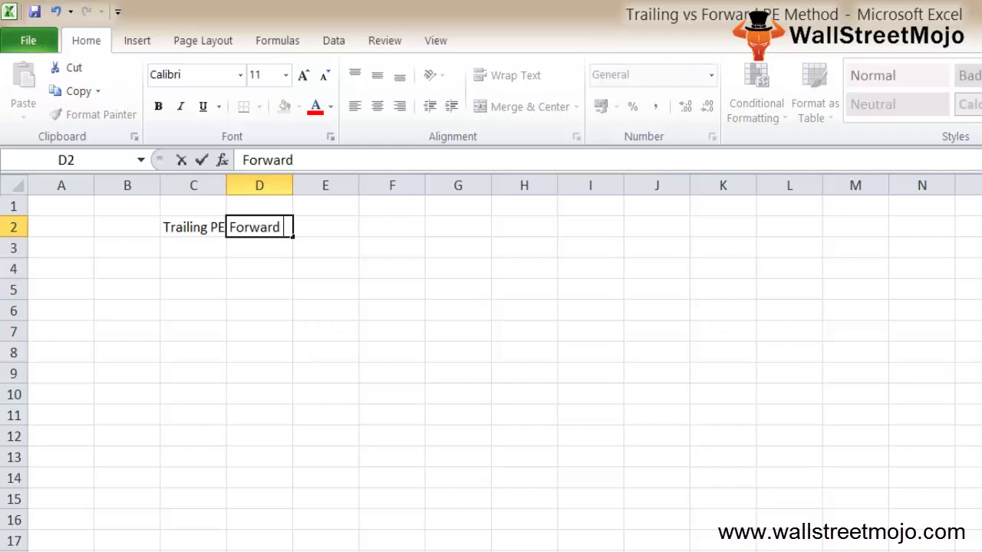
type("PE")
key("Return")
Start the first comparison row with 1 in B3 and "Historical EPS" in C3
key("Left")
key("Up")
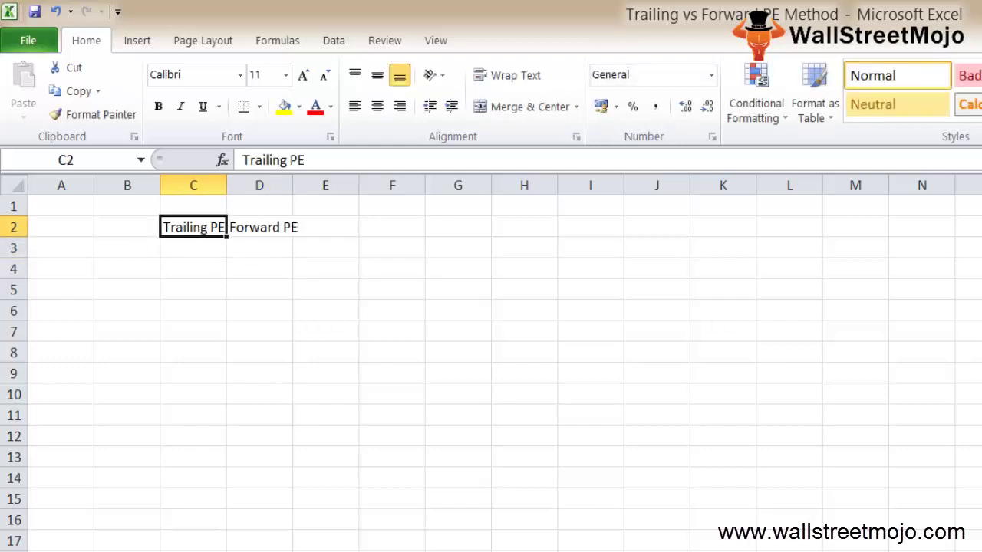
key("Down")
key("Left")
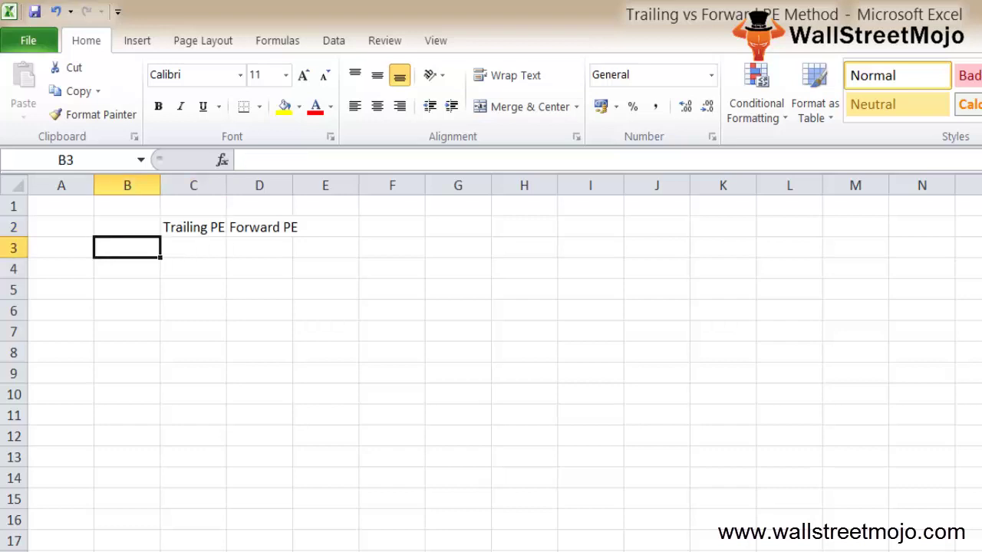
key("Up")
key("Down")
type("1")
key("Right")
type("EPS")
key("ctrl+Return")
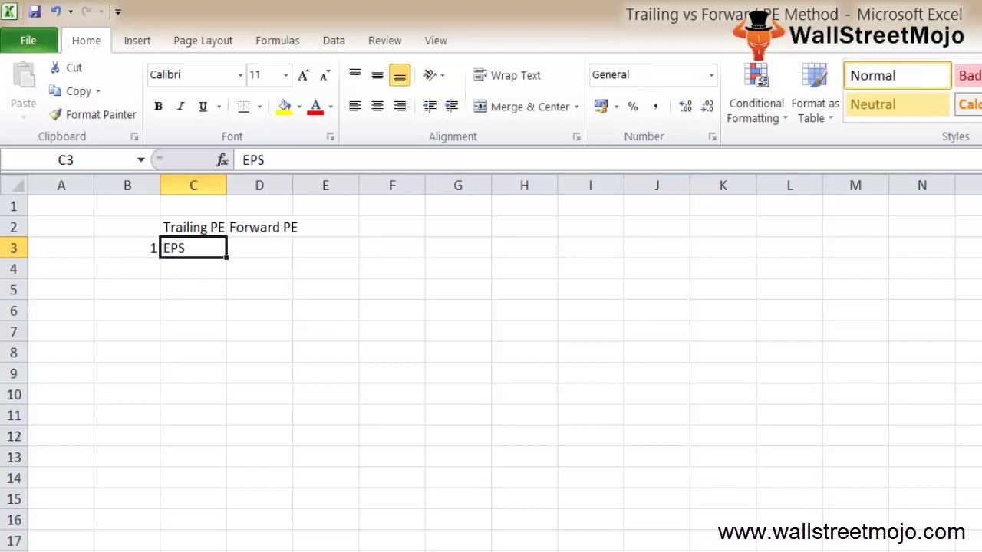
type("Histo")
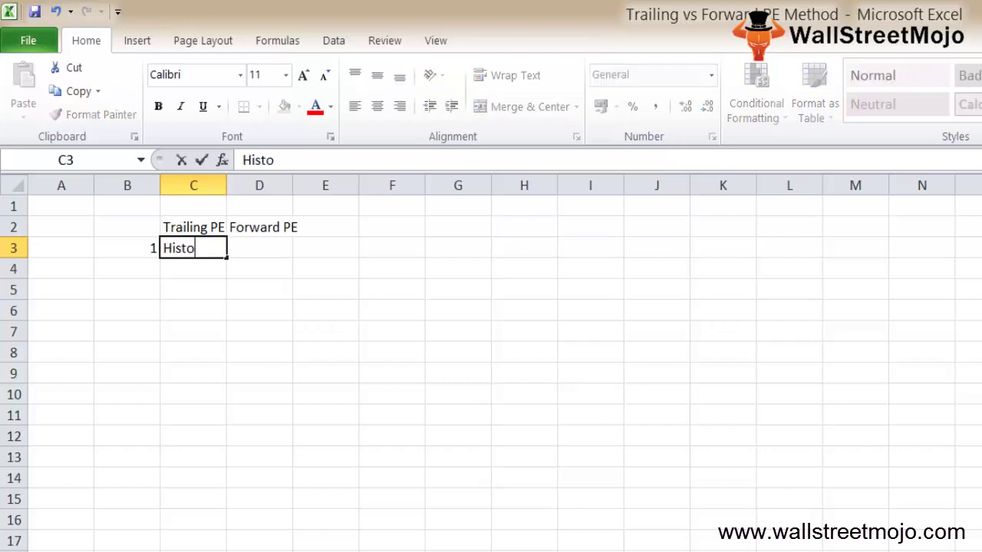
type("rical EPS")
key("Return")
Auto-fit column C to the width of "Historical EPS"
key("Up")
key("alt+h")
key("o")
key("i")
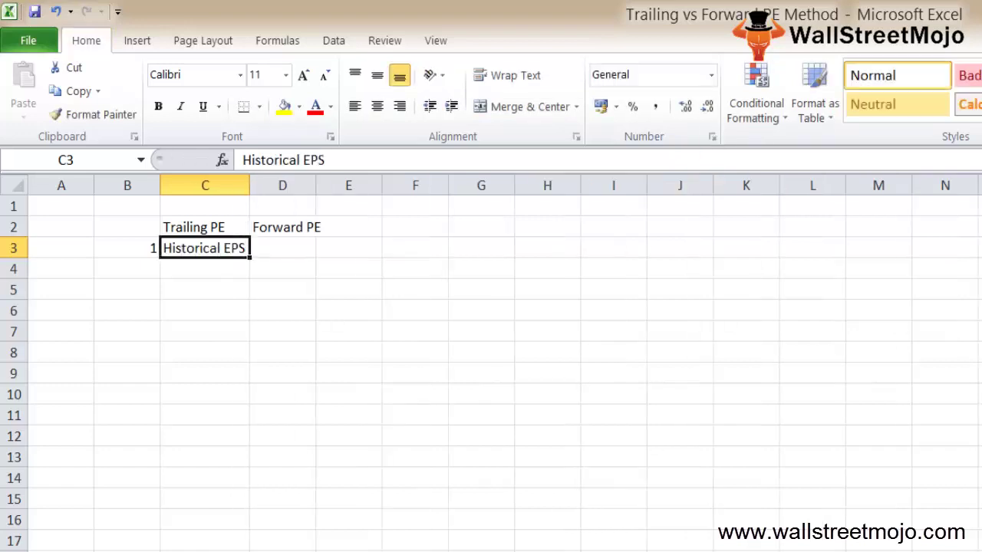
Enter "EPS Forcasted" in D3 under the Forward PE heading
key("Right")
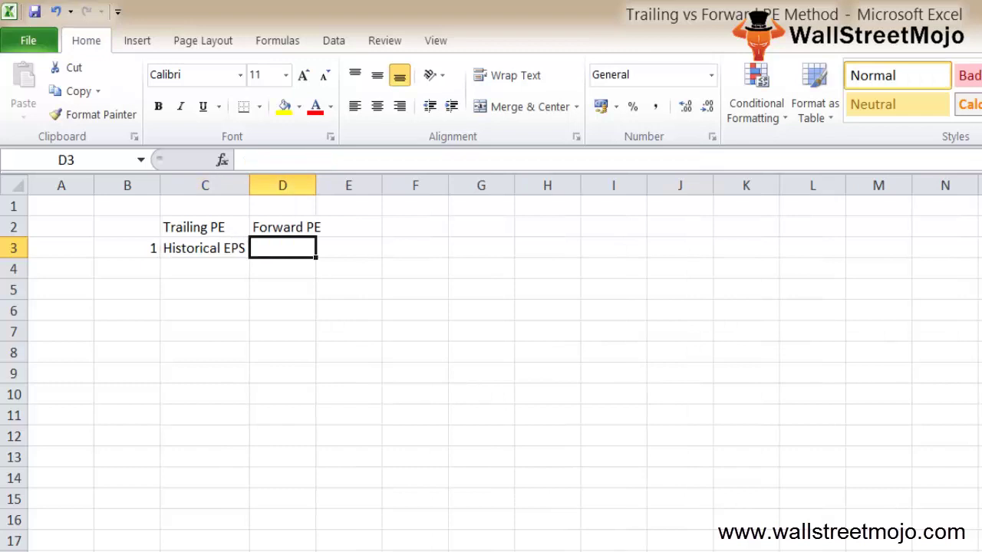
type("EPS Fo")
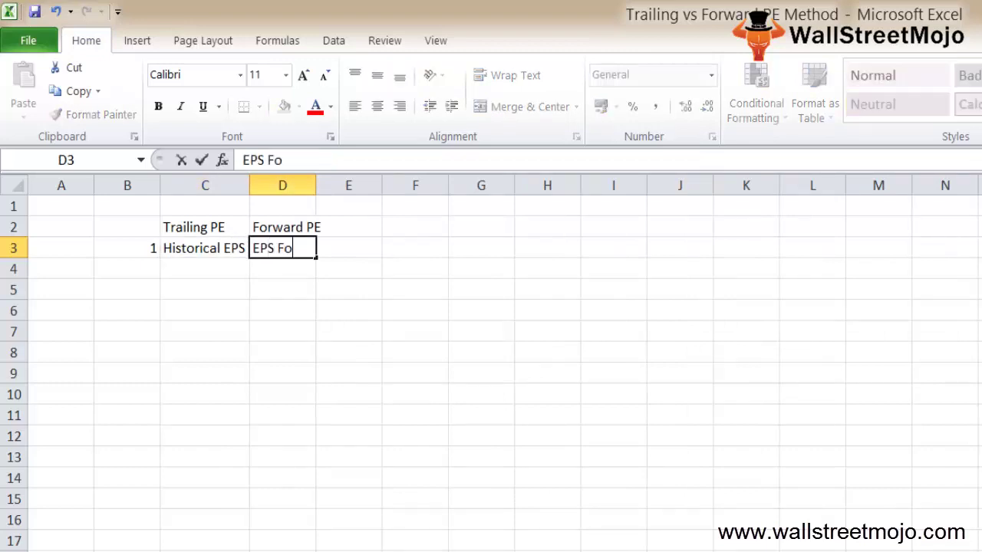
type("rcasted")
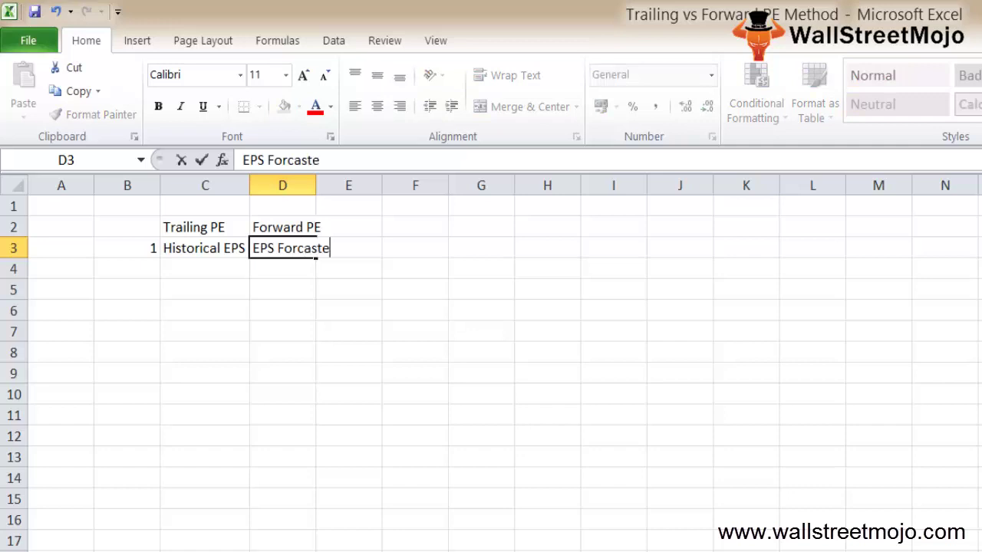
key("Return")
key("Left")
key("Left")
key("Left")
key("Down")
key("Down")
key("Right")
key("Up")
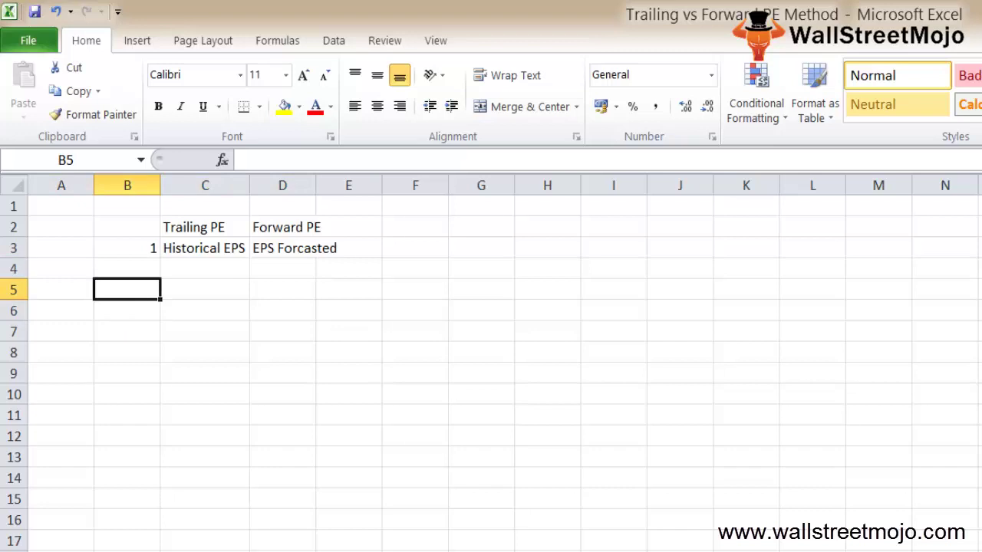
key("Right")
key("Up")
key("Up")
left_click(314, 250)
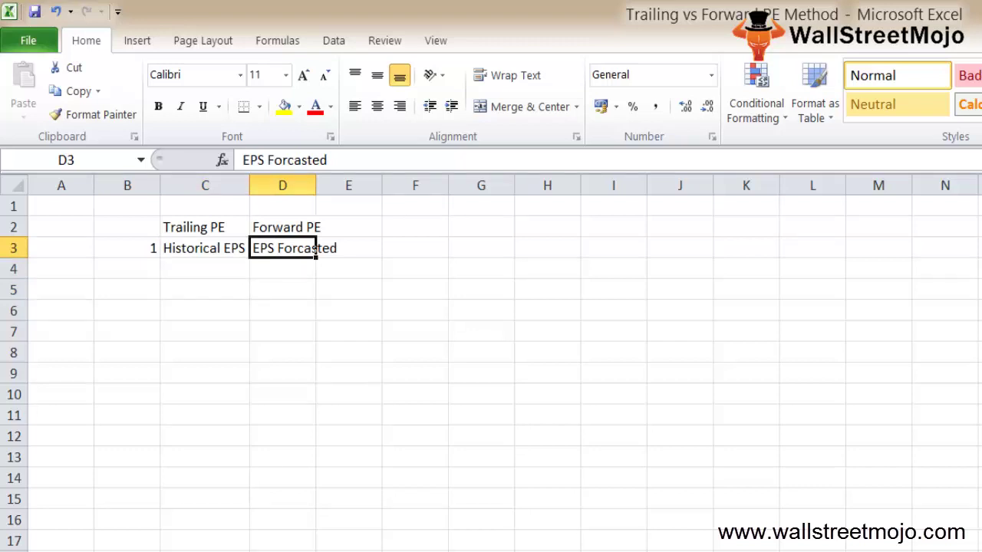
Enter the example company name "AAA" in cell D5
left_click(204, 353)
key("Up")
key("Right")
key("Up")
key("Up")
type("AA")
key("Return")
key("Up")
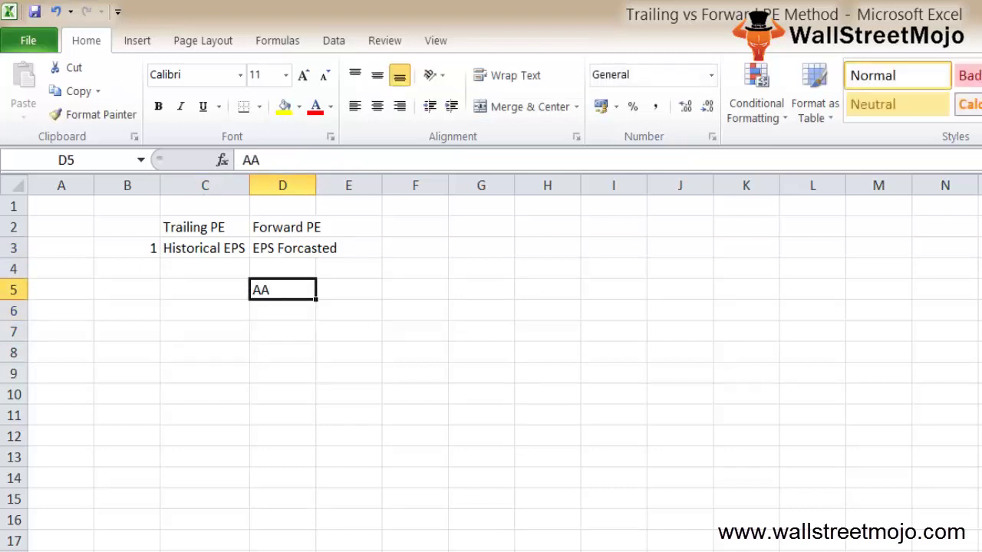
key("F2")
type("A")
key("Return")
Add the label "EPS" in C6 with the value 10 in D6
key("Left")
type("EPS")
key("Return")
key("Up")
key("Right")
type("10")
key("Return")
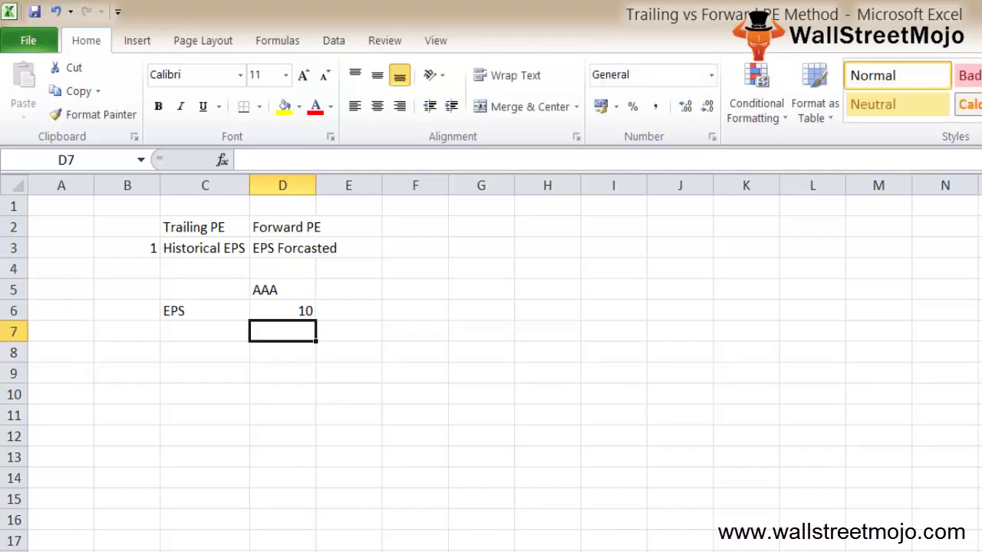
Add the share price label "Po" in C7 with the value 234 in D7
key("Left")
type("Po")
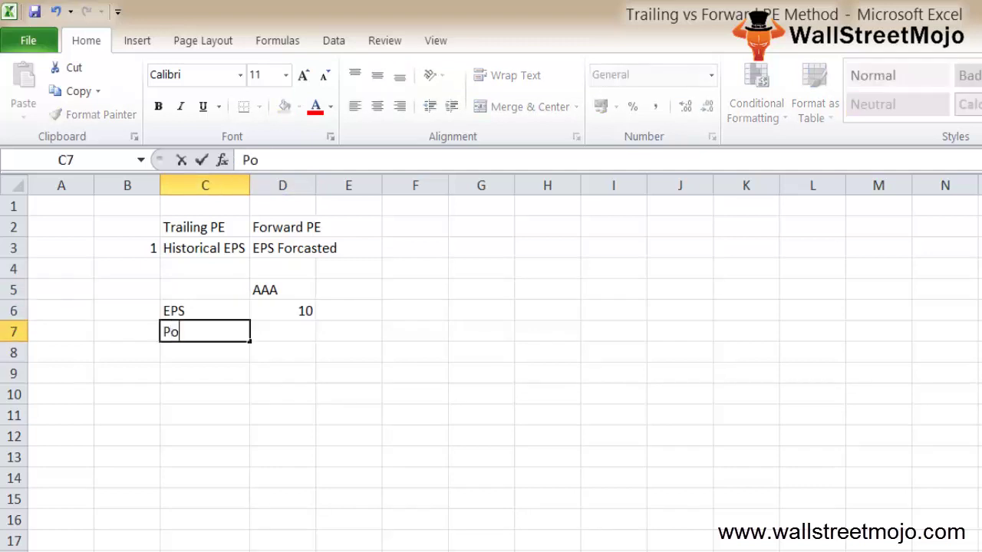
key("Return")
key("Up")
key("Right")
type("234")
key("Return")
Label C8 "Trailing" and calculate the trailing PE in D8 with the formula =D7/D6
key("Left")
type("Trailing")
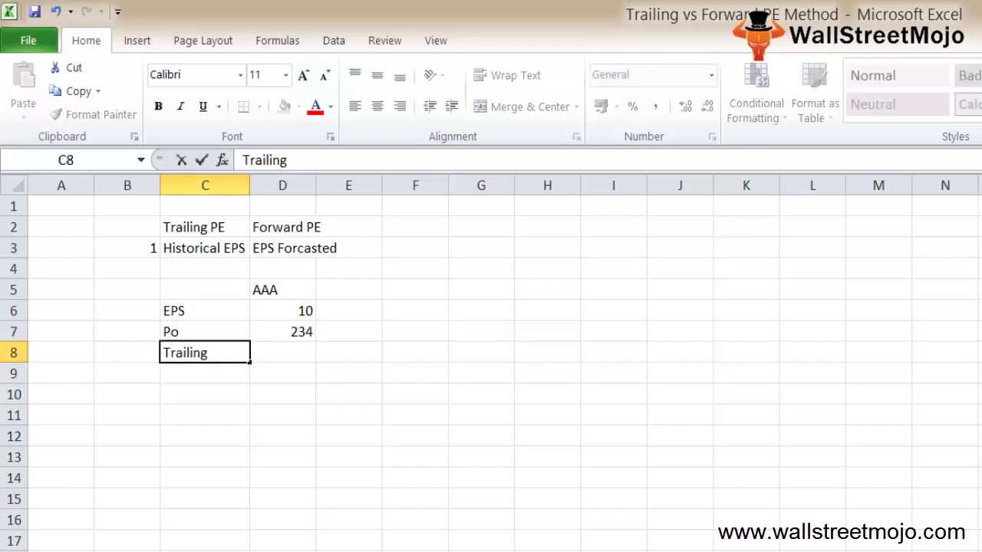
key("Right")
type("=D7/D6")
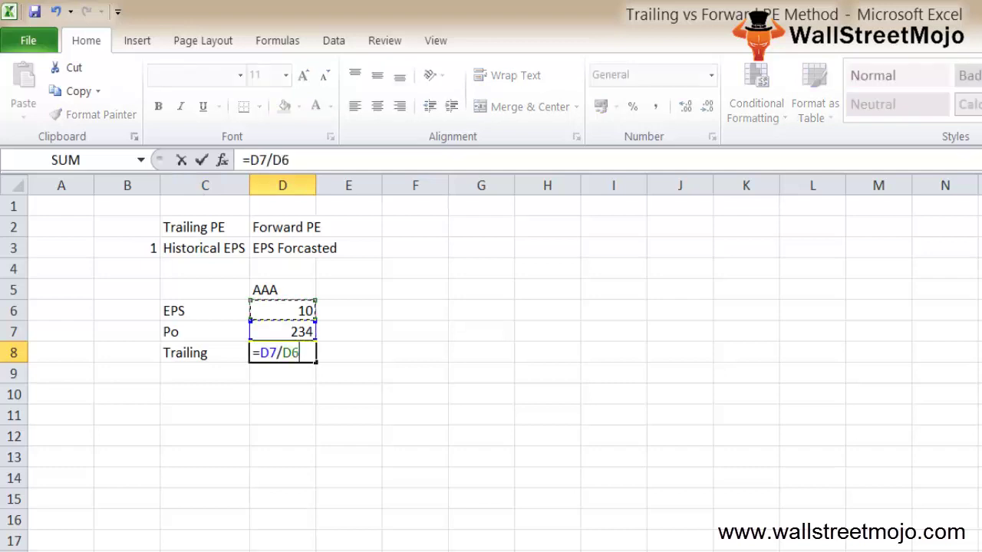
key("ctrl+Return")
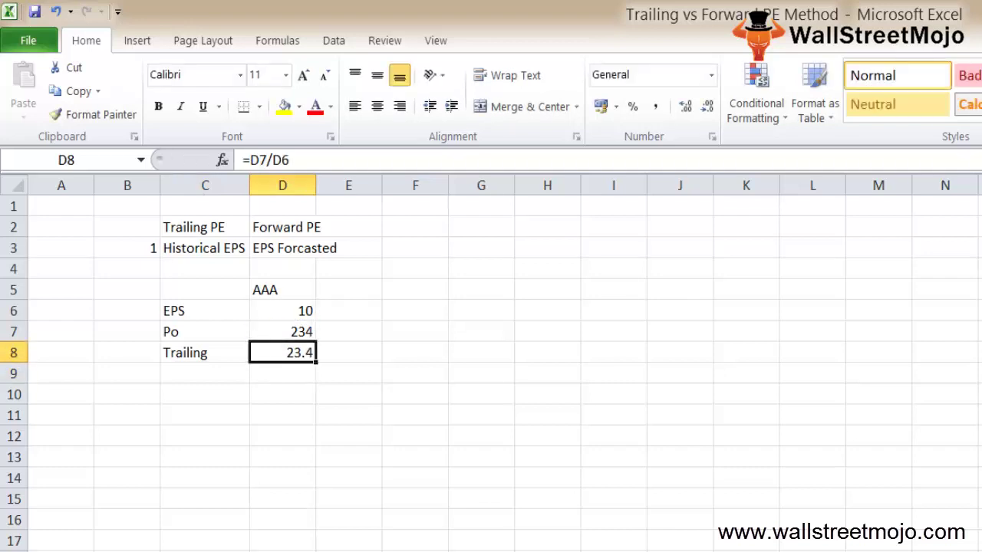
Enter "2016 Estimated EPS" in C9, auto-fit column C to the label, and enter 11 in D9
key("Left")
key("Down")
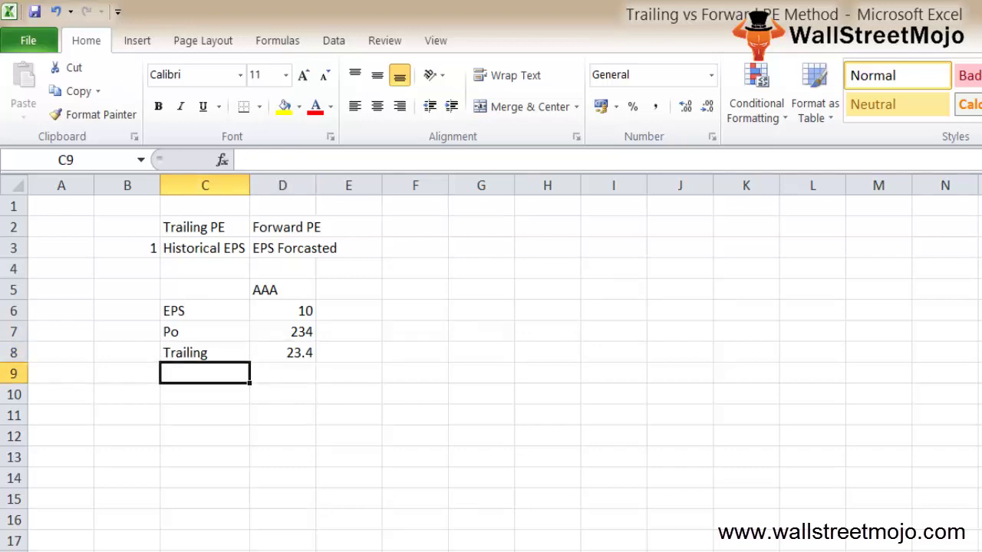
type("201")
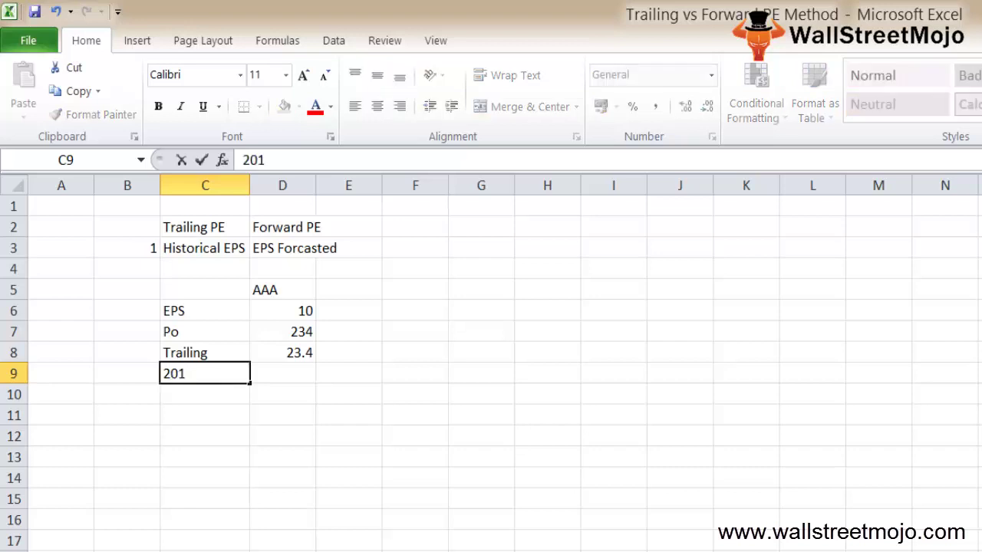
type("6 Estimated EPS")
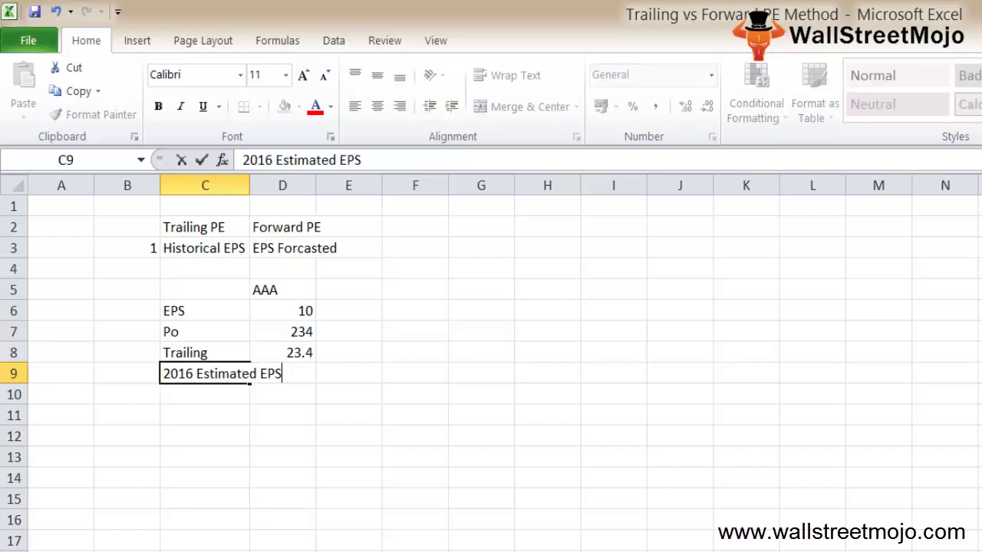
key("Return")
key("alt+h")
key("o")
key("i")
key("Right")
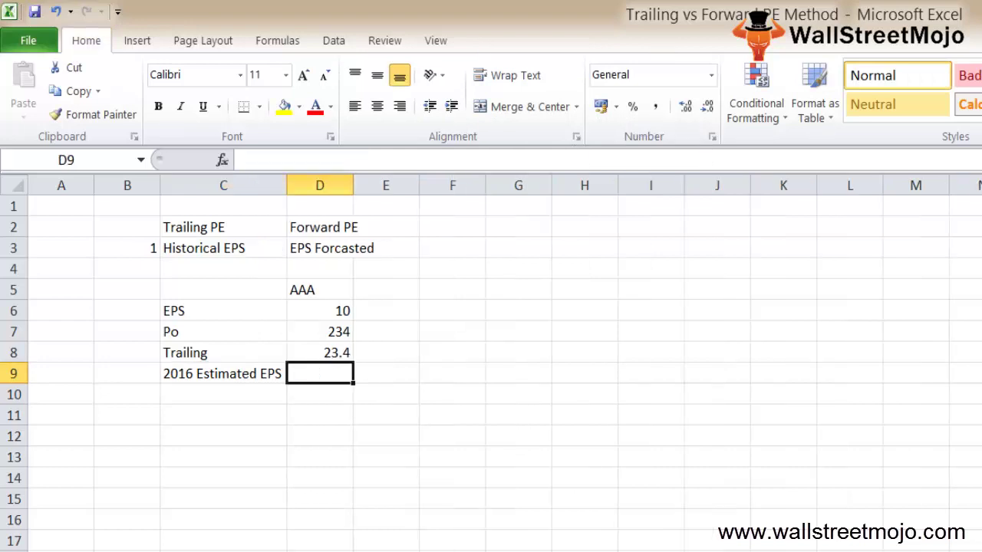
type("11")
key("Return")
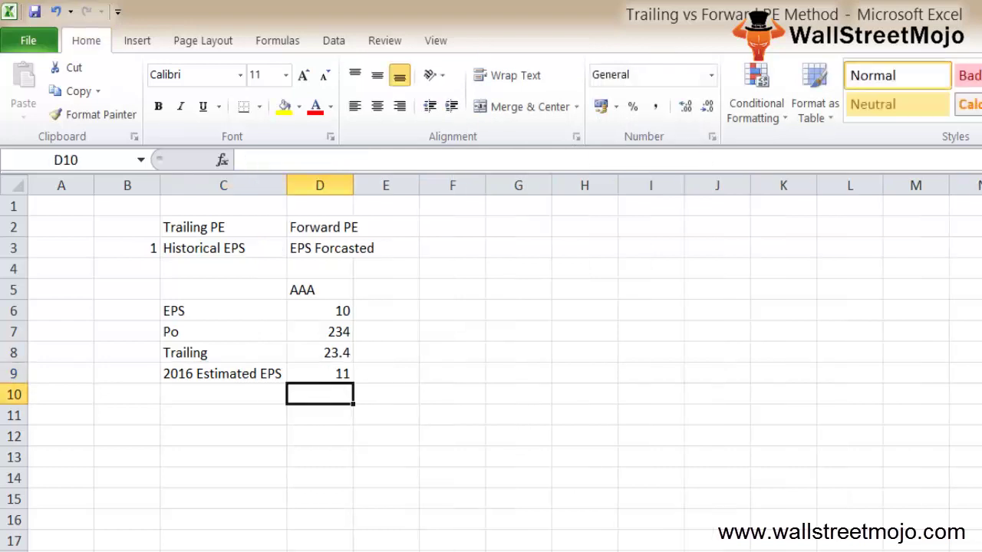
Repeat the share price below the estimate with "Po" in C10 and 234 in D10
key("Left")
type("Po")
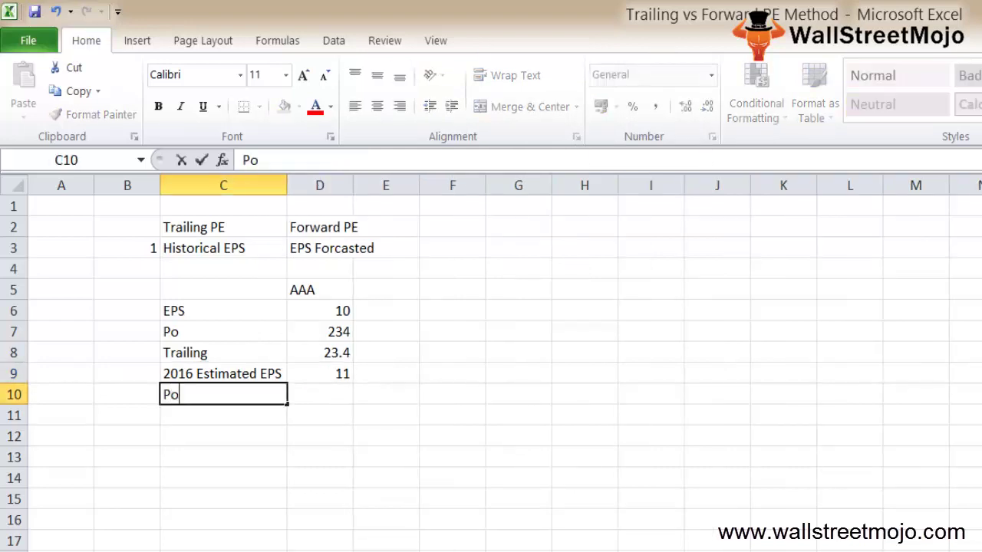
key("Tab")
type("234")
key("Return")
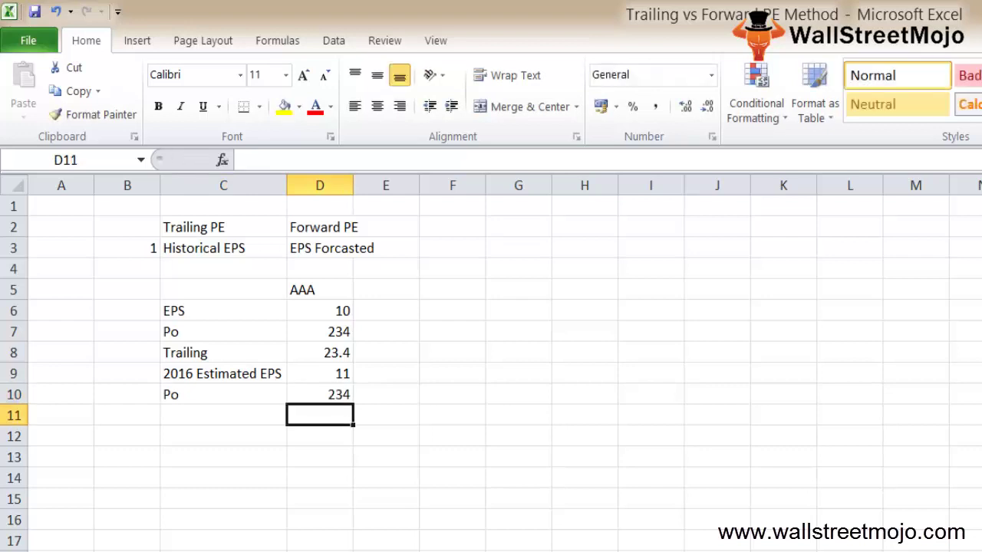
Enter the label "Forward PE ratio formulla" in C11 and auto-fit column C to it
key("Left")
key("Left")
key("Right")
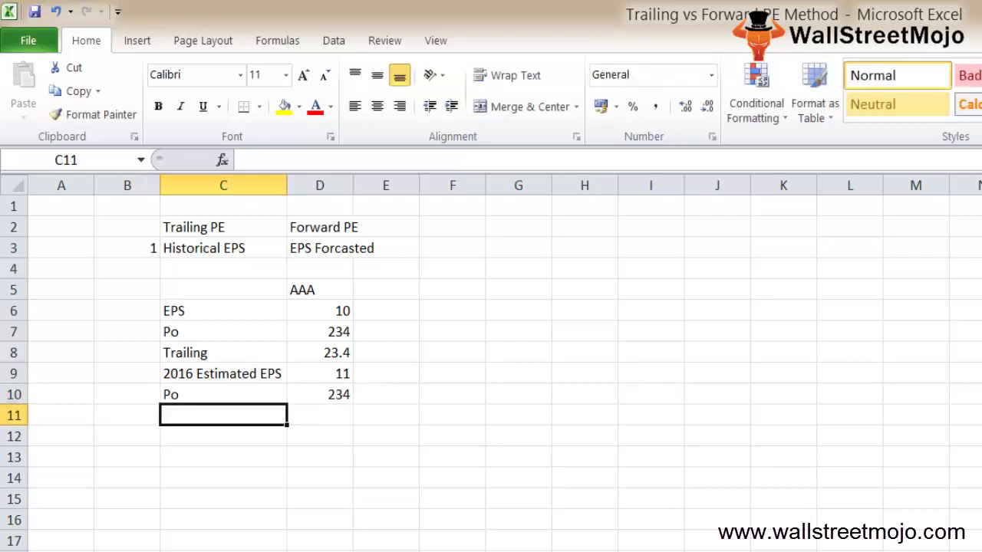
type("Forward PE r")
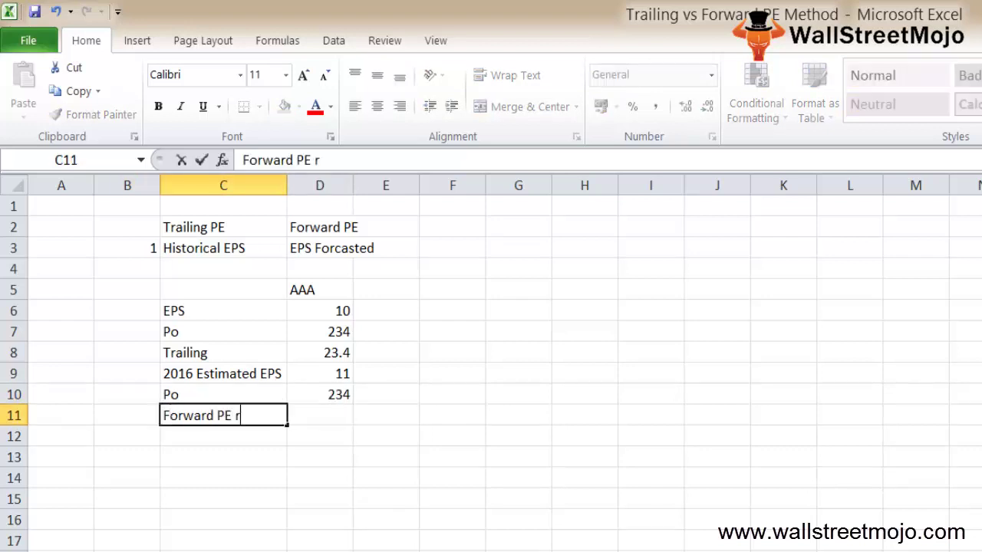
type("atio form")
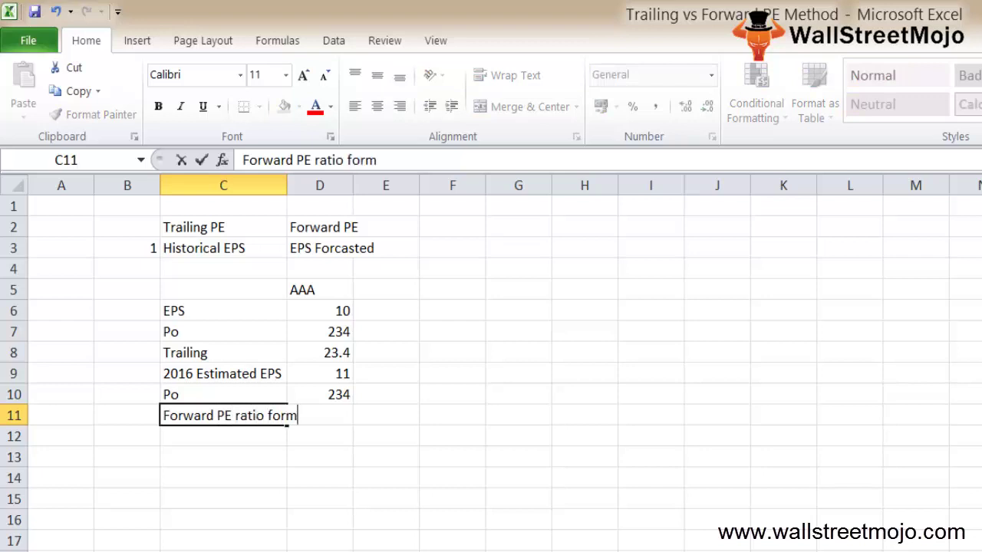
type("ulla")
key("Return")
key("alt+h")
key("o")
key("i")
Calculate the forward PE ratio in D11 with the formula =D10/D9
key("Right")
type("=")
key("Up")
type("/")
key("Up")
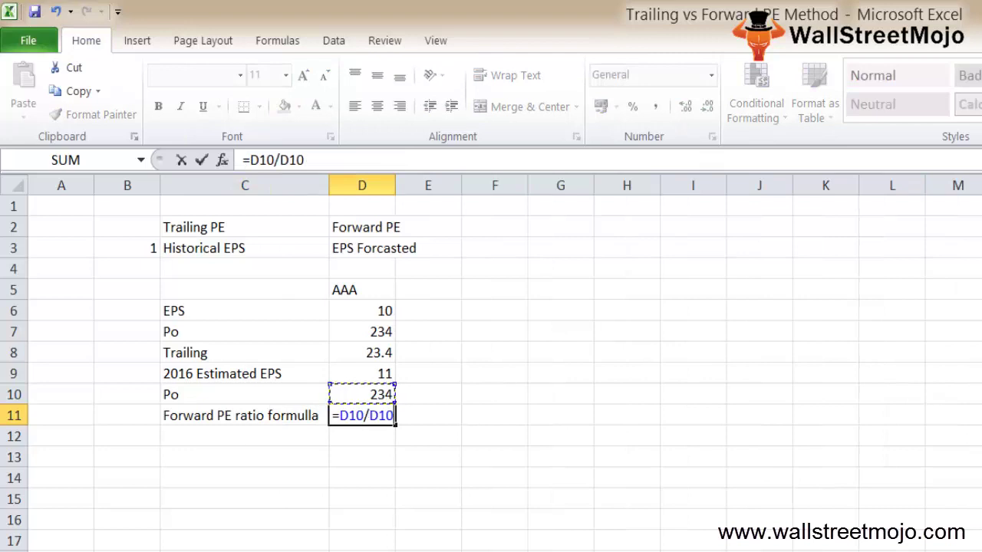
key("Up")
key("Return")
key("Up")
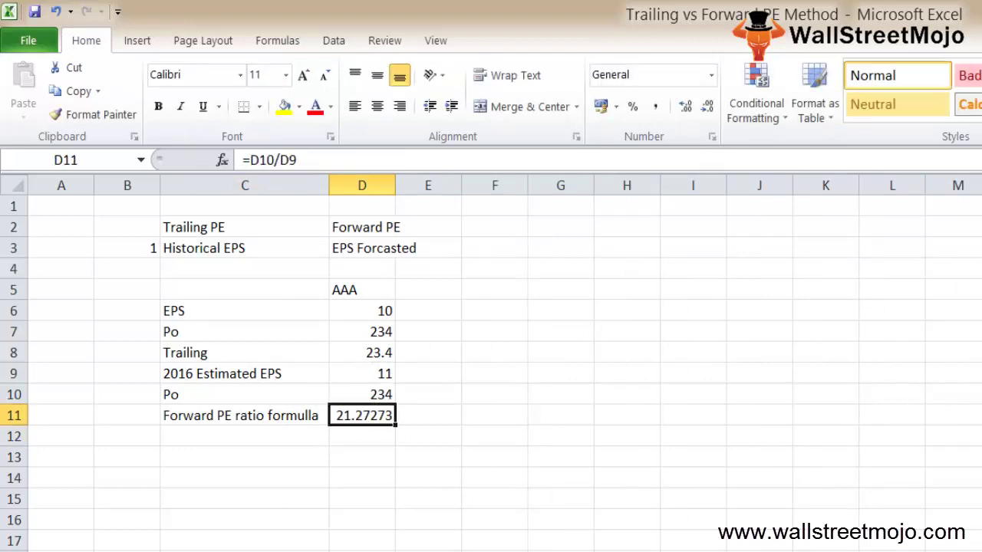
On Sheet3, start the first numbered point with 1 in B2 and "EPS +" in C2
key("ctrl+Page_Down")
key("Right")
type("1")
key("Right")
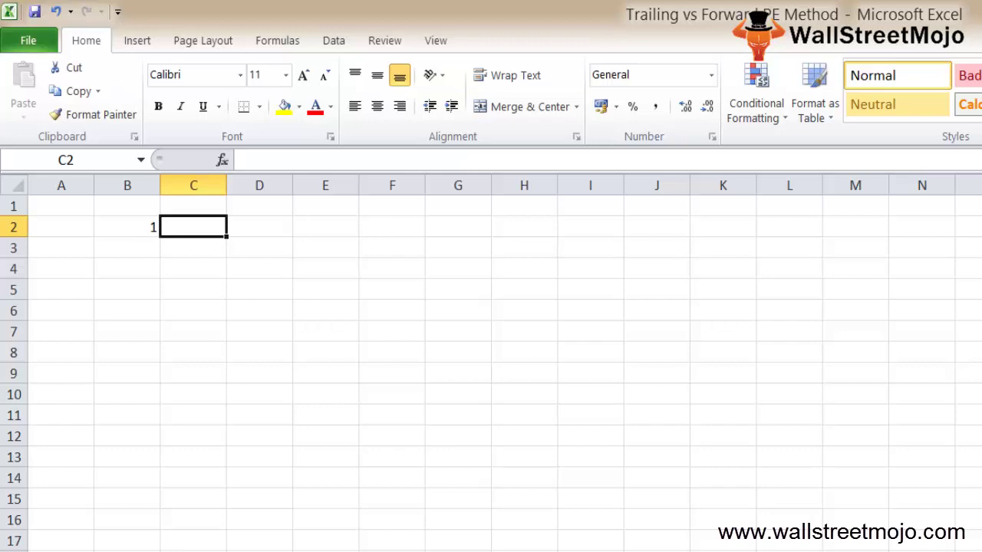
type("EPS")
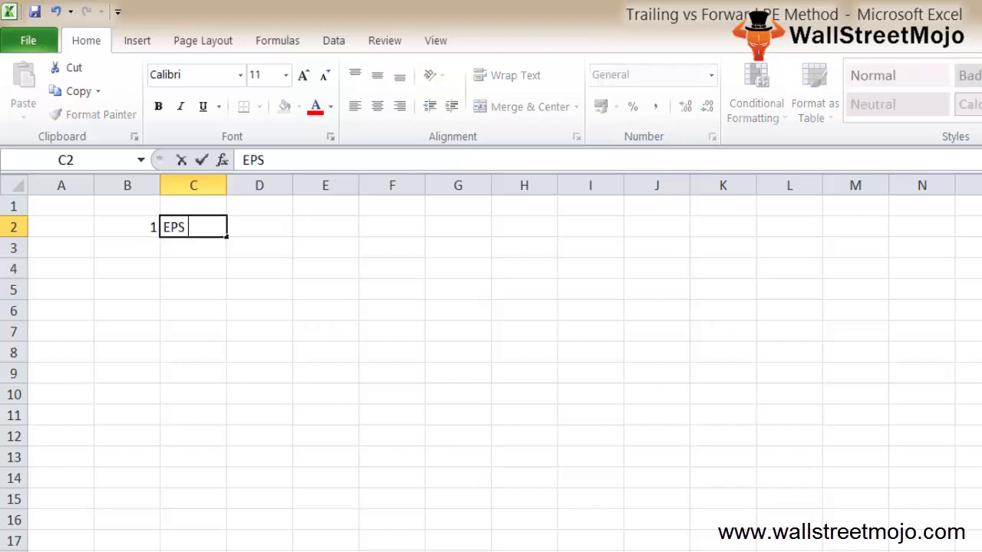
type(" +")
key("Tab")
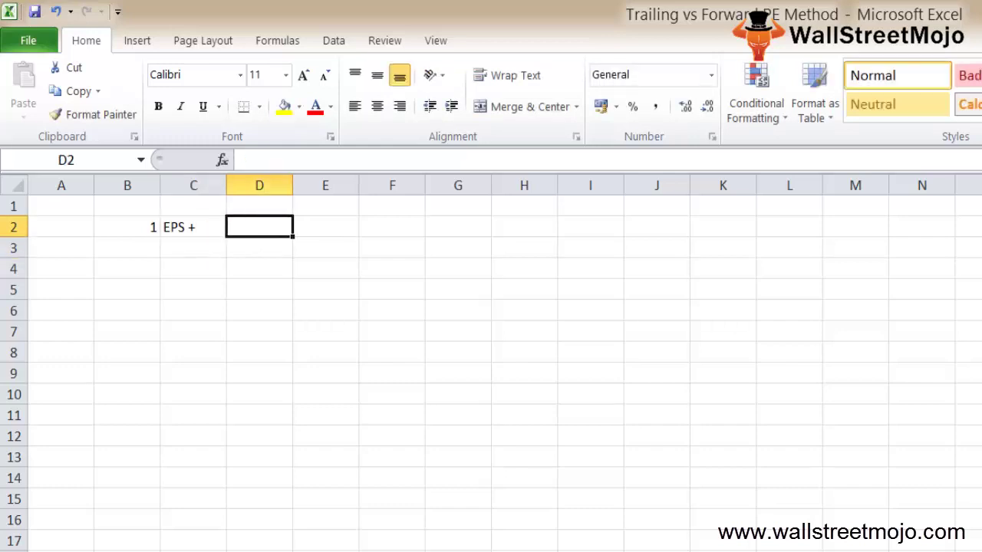
Complete the first point by entering the comparison "F<H or T" in D2
type("F")
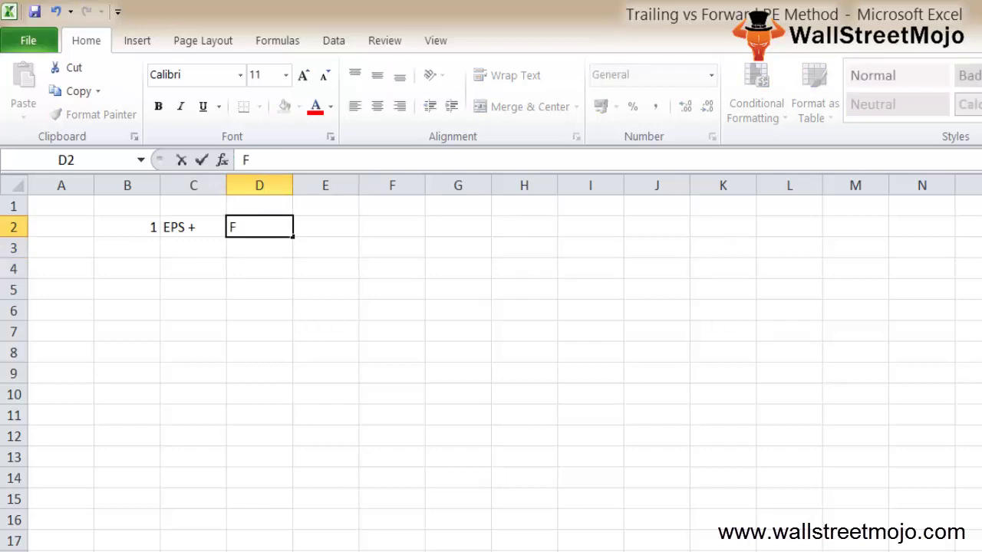
type("<Hor T")
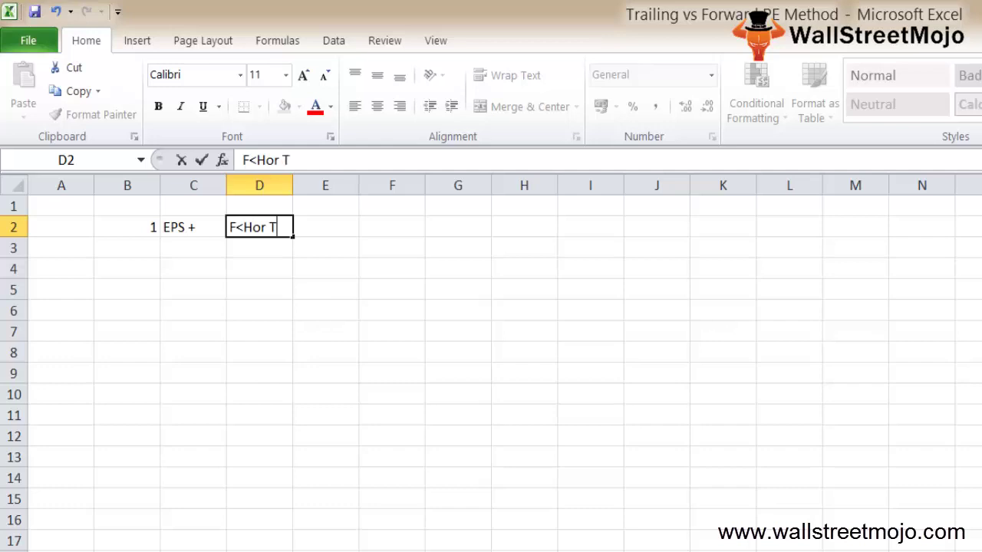
key("BackSpace")
key("BackSpace")
key("BackSpace")
key("BackSpace")
type("ot")
key("BackSpace")
type("r T")
key("Return")
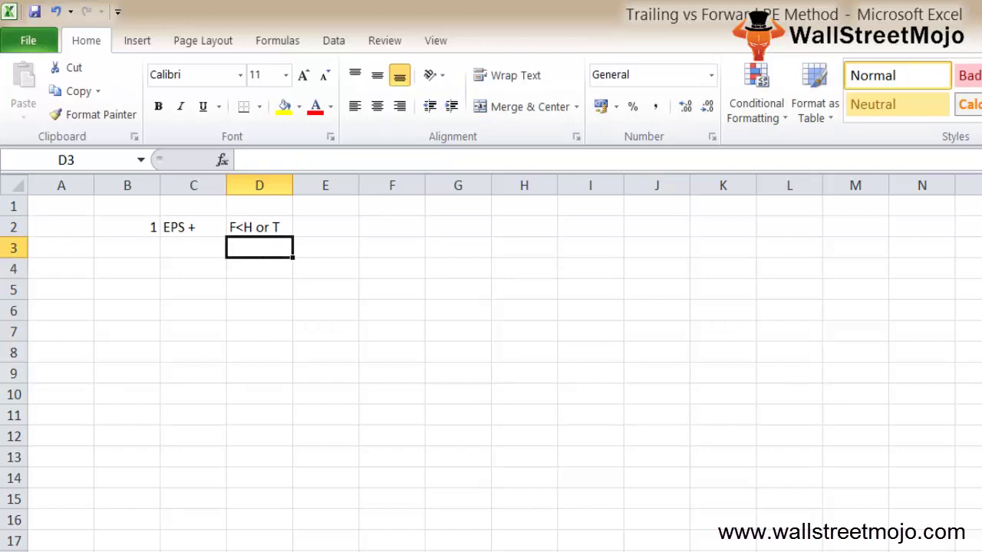
Start the second numbered point with 2 in B4 and "EPS -" in C4
key("Down")
key("Down")
key("Left")
key("Up")
key("Left")
type("2")
key("Right")
key("Right")
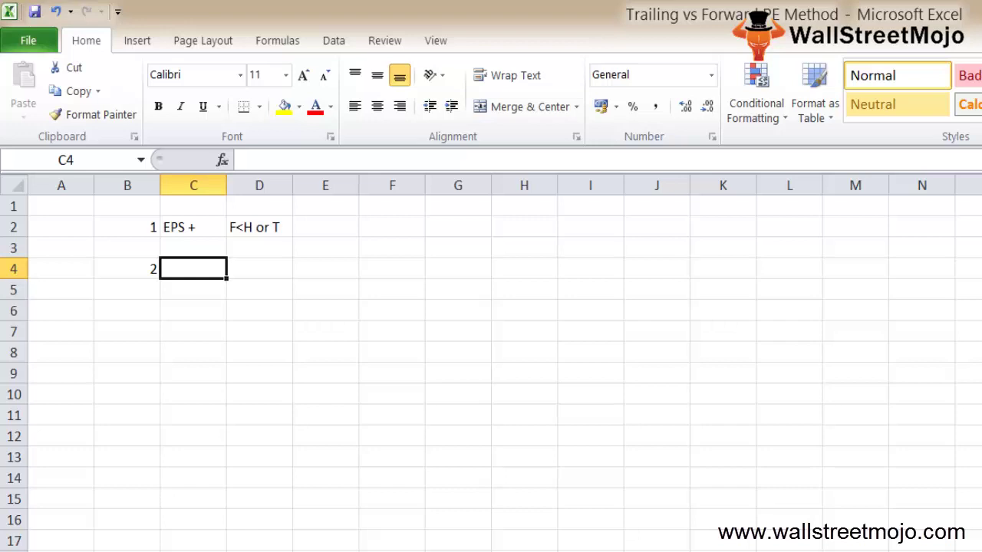
type("EPS -")
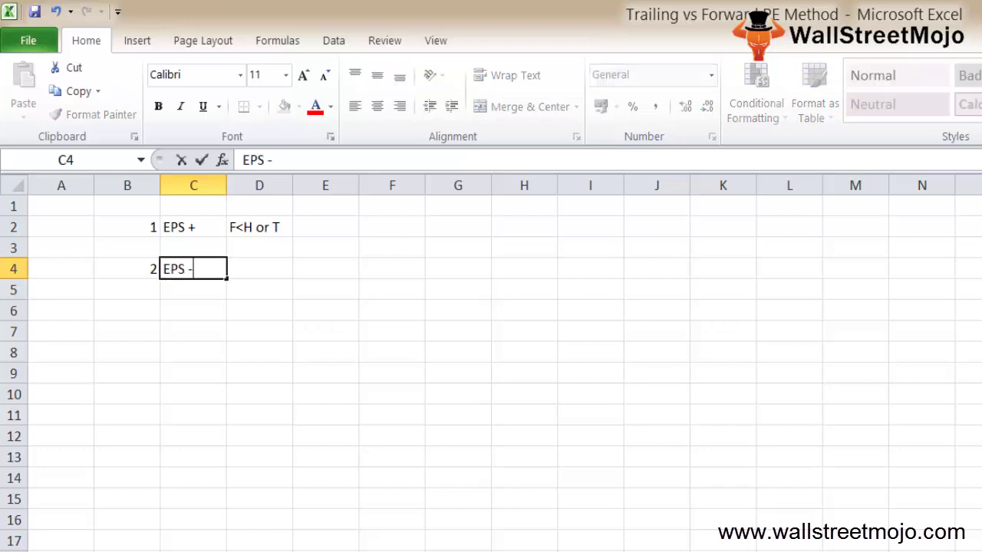
key("Return")
Enter the comparison "F> T" in D4 beside the "EPS -" note
key("Up")
key("Right")
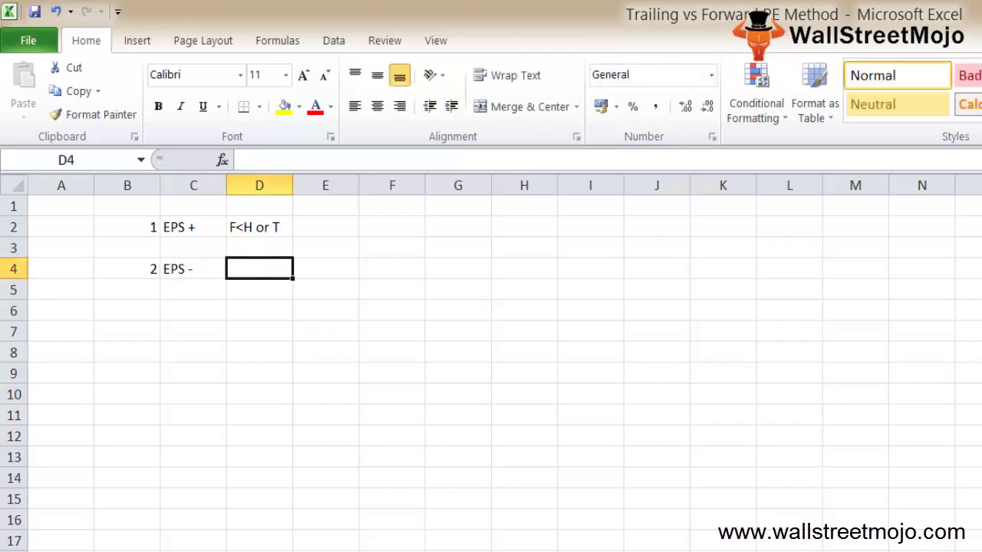
type("F")
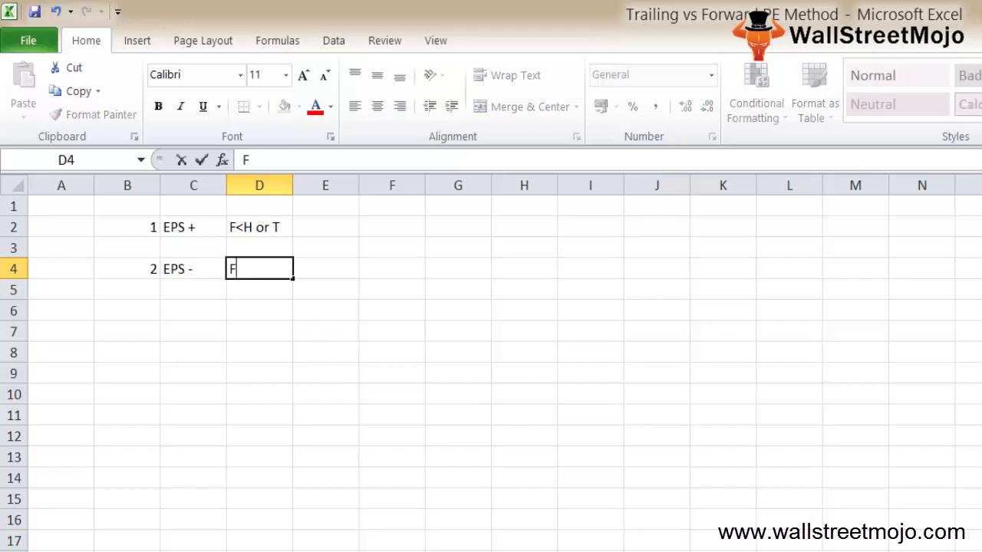
type("> T")
Add the third numbered point with 3 in B6 and "F PE EPS ( 2016 or 2017" in C6
key("Down")
key("Left")
key("Left")
key("Down")
type("3")
key("Right")
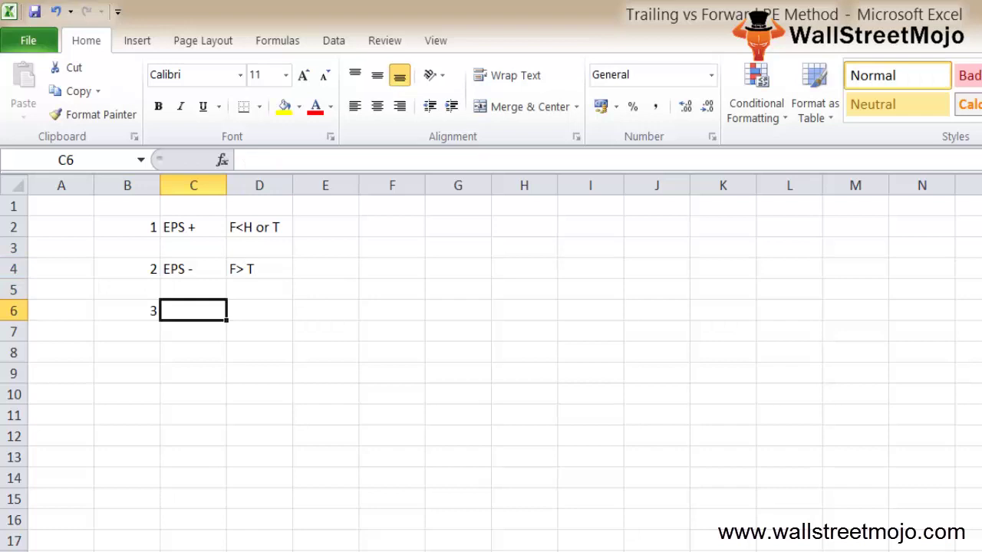
type("F")
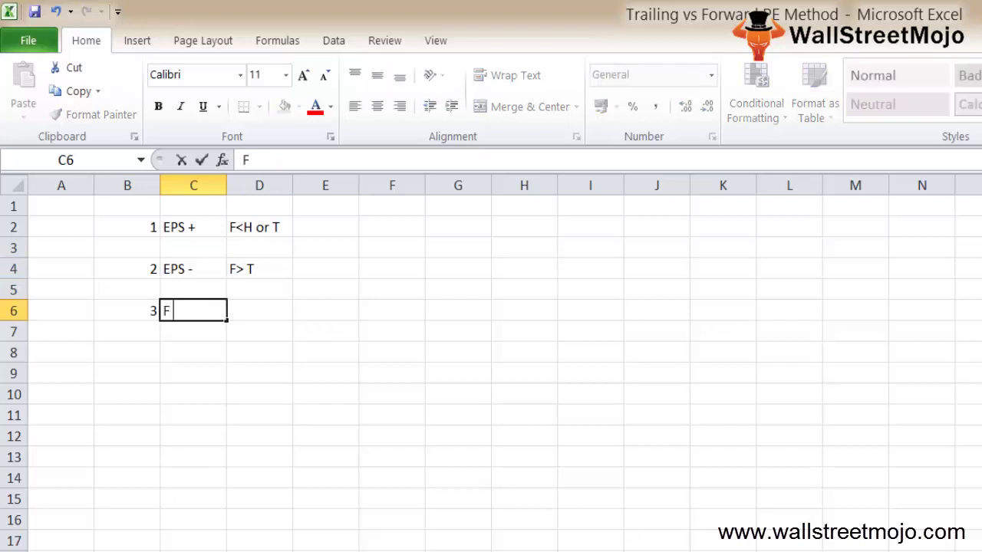
type(" PE EPS ( 2016 or 2017")
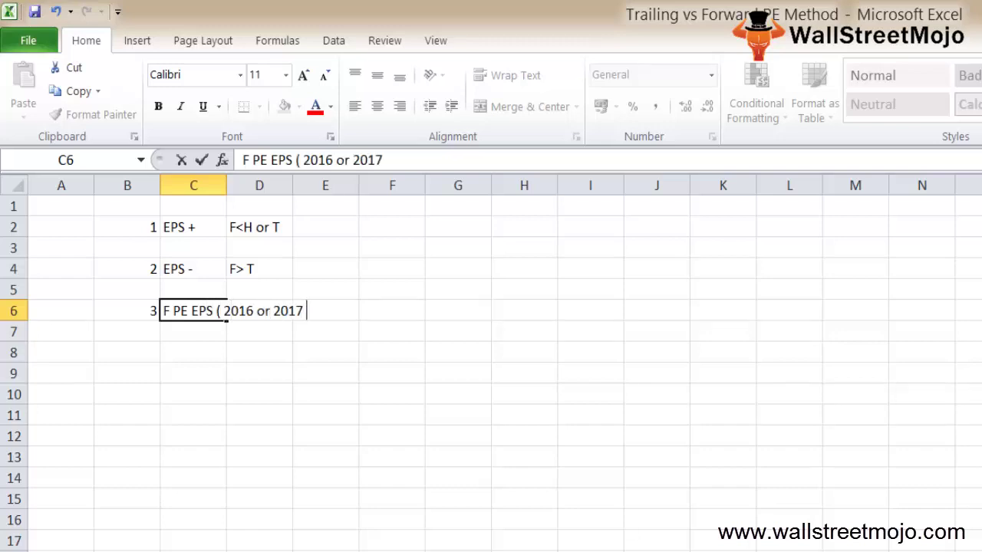
key("Return")
left_click(225, 310)
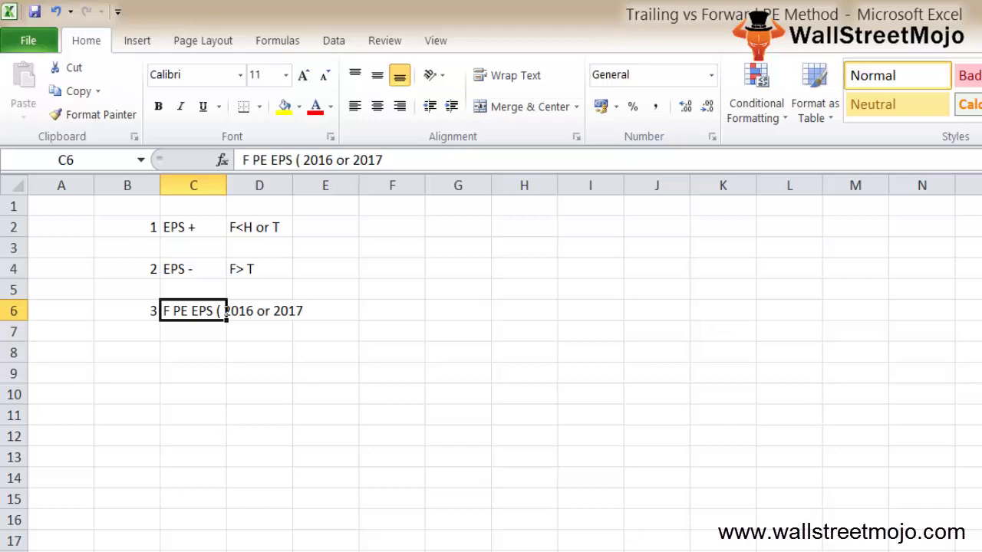
Start the fourth numbered point with 4 in B8 and "Valuation" in C8
key("Left")
key("Down")
key("Down")
type("4")
key("Right")
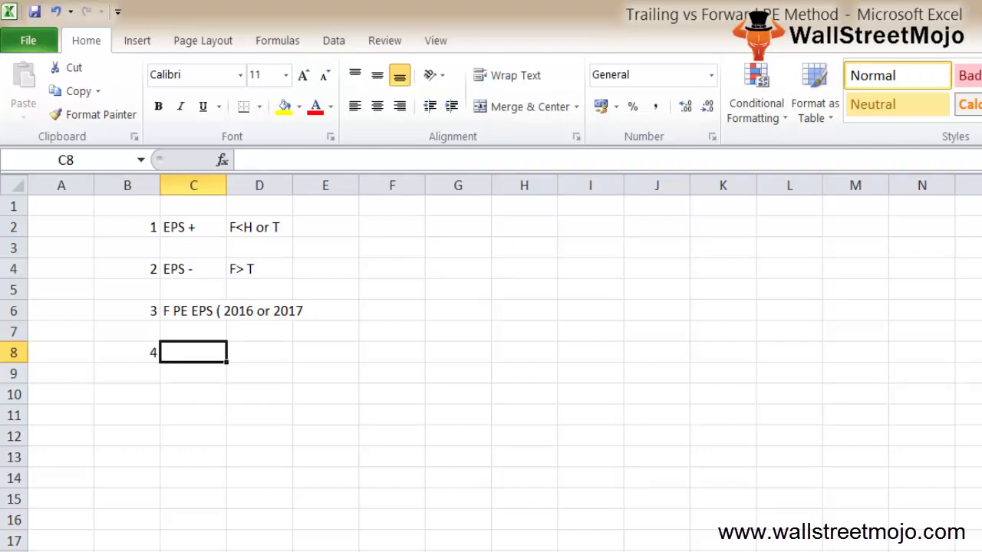
type("Val")
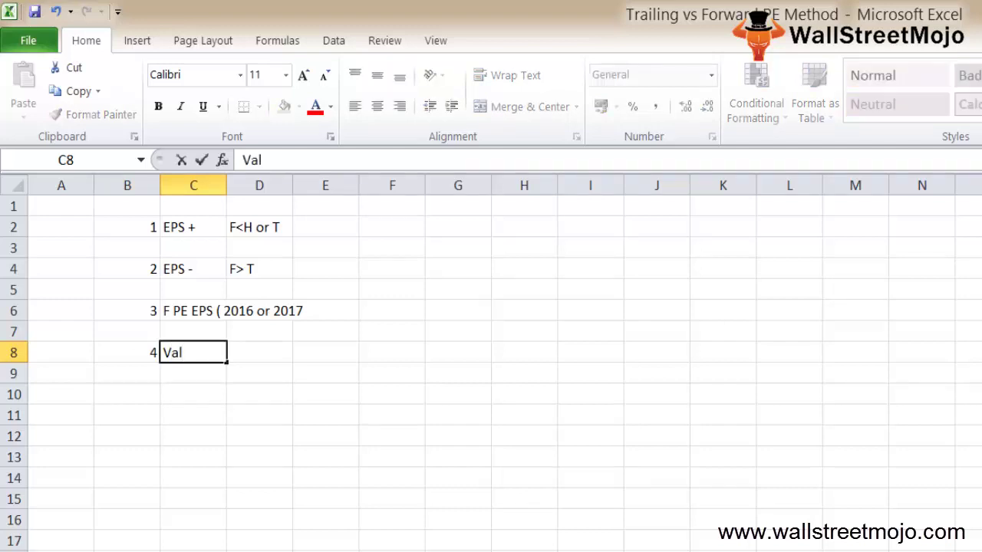
type("uation")
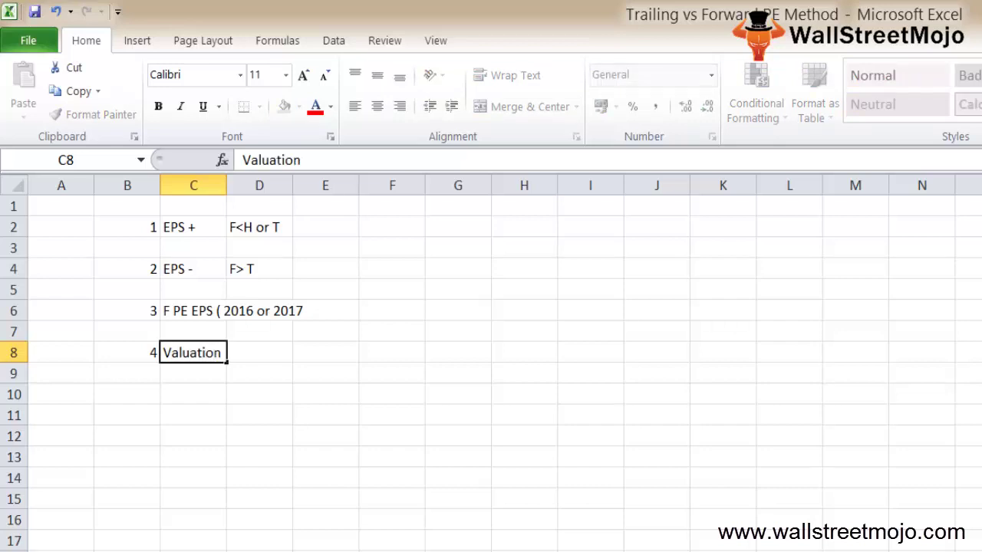
key("Return")
Enter "Forward PE" in D8 beside the "Valuation" note
key("Up")
key("Right")
type("Foraw")
key("BackSpace")
key("BackSpace")
type("ward PR")
key("BackSpace")
type("E")
key("Return")
left_click(294, 353)
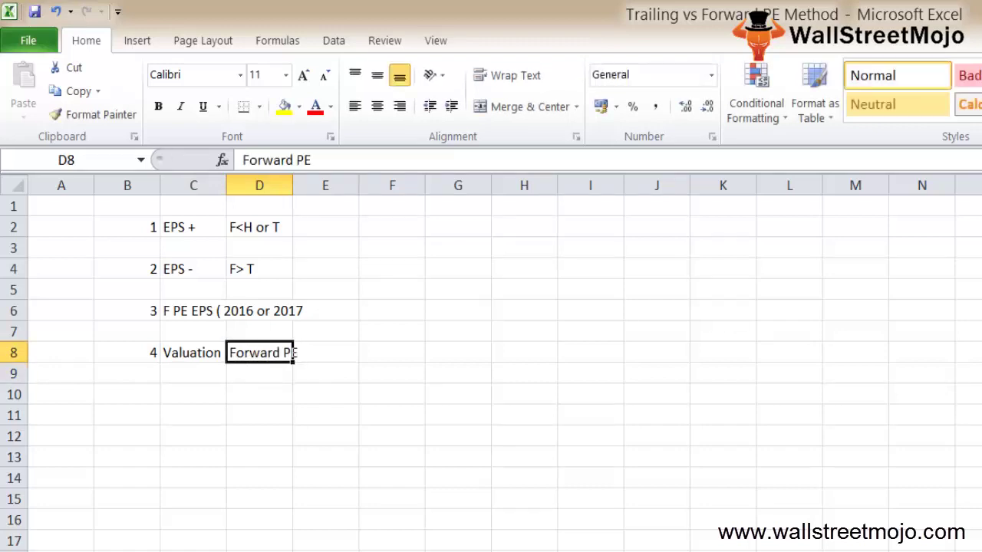